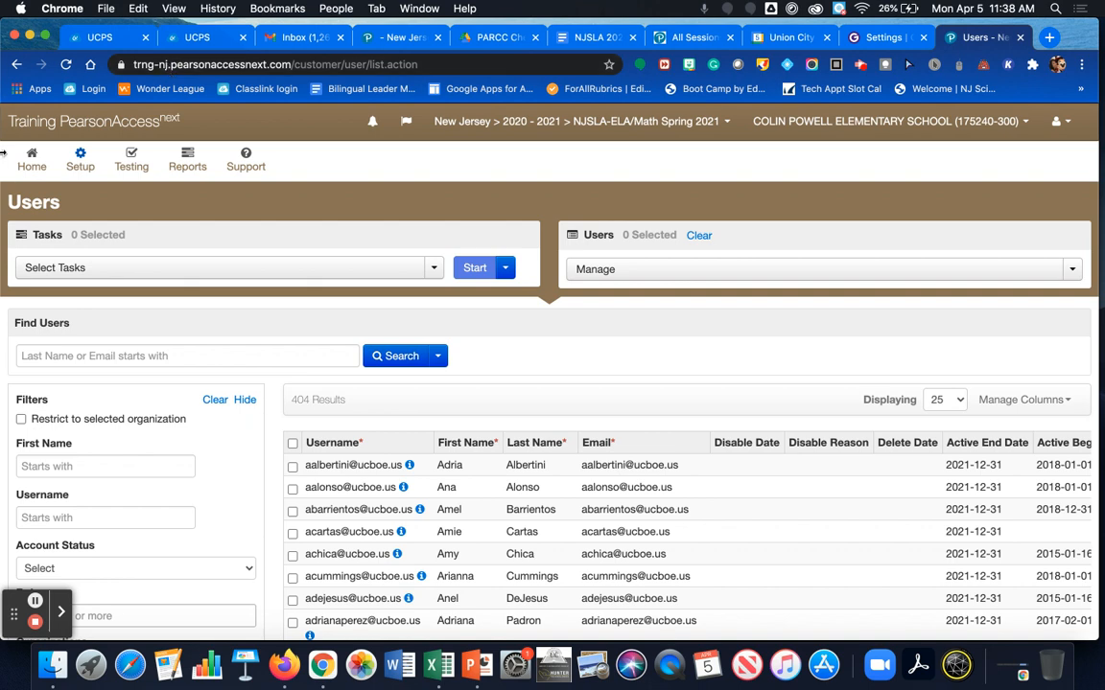
Step: Go to Setup > Users to list all 404 user accounts
left_click(82, 159)
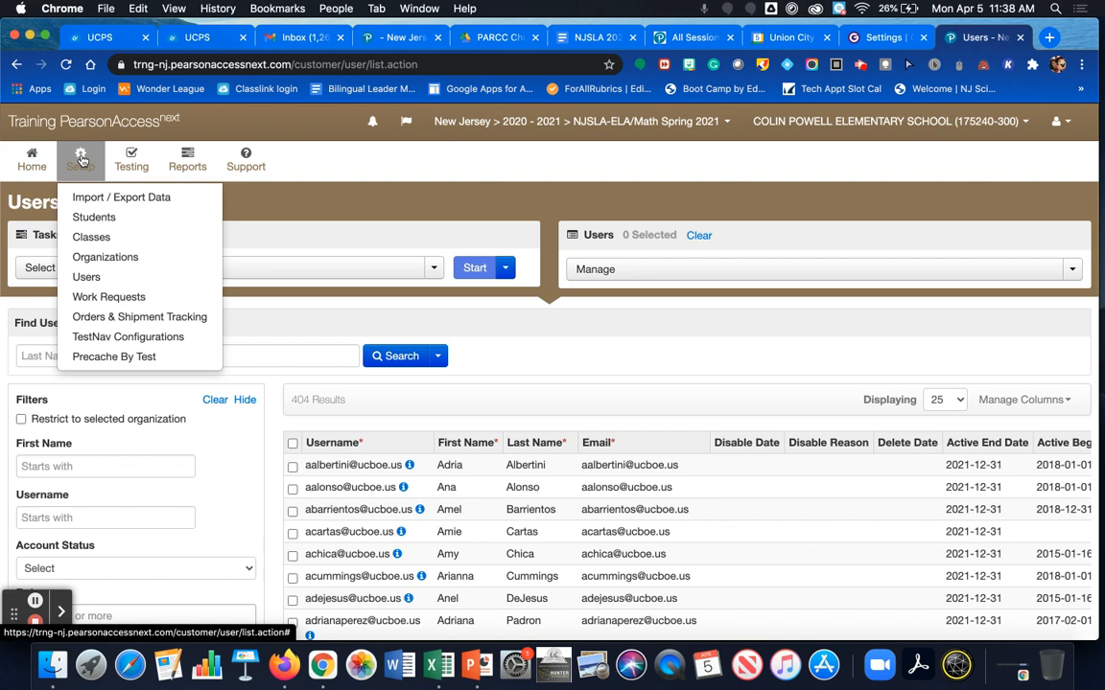
left_click(105, 277)
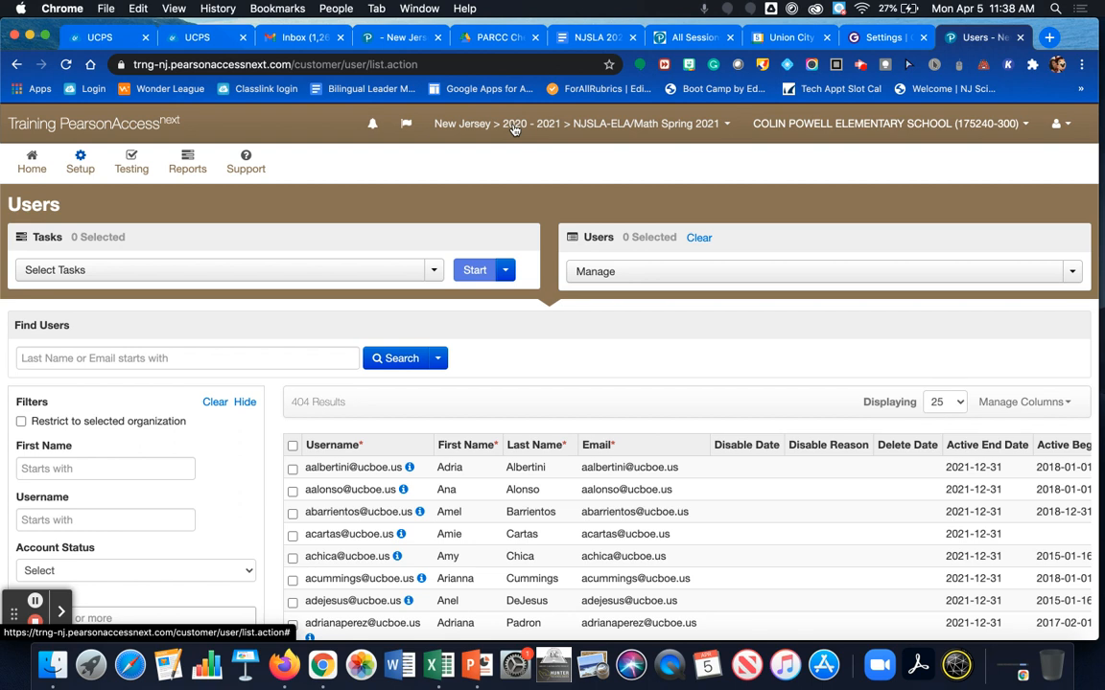
left_click(728, 127)
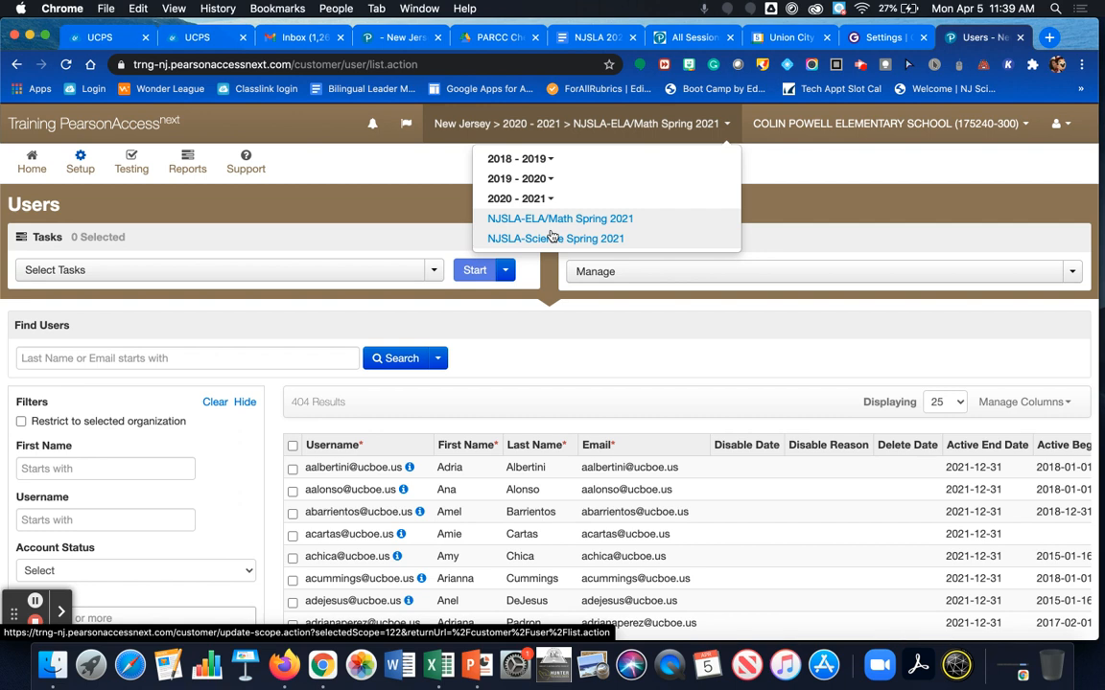
left_click(547, 219)
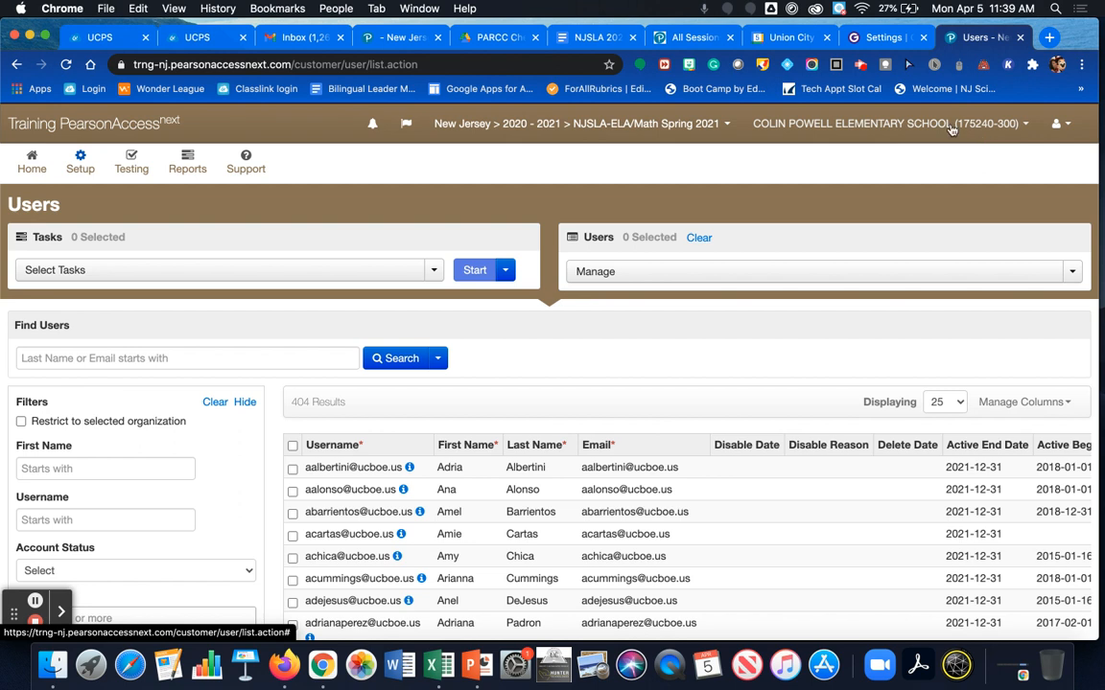
left_click(75, 165)
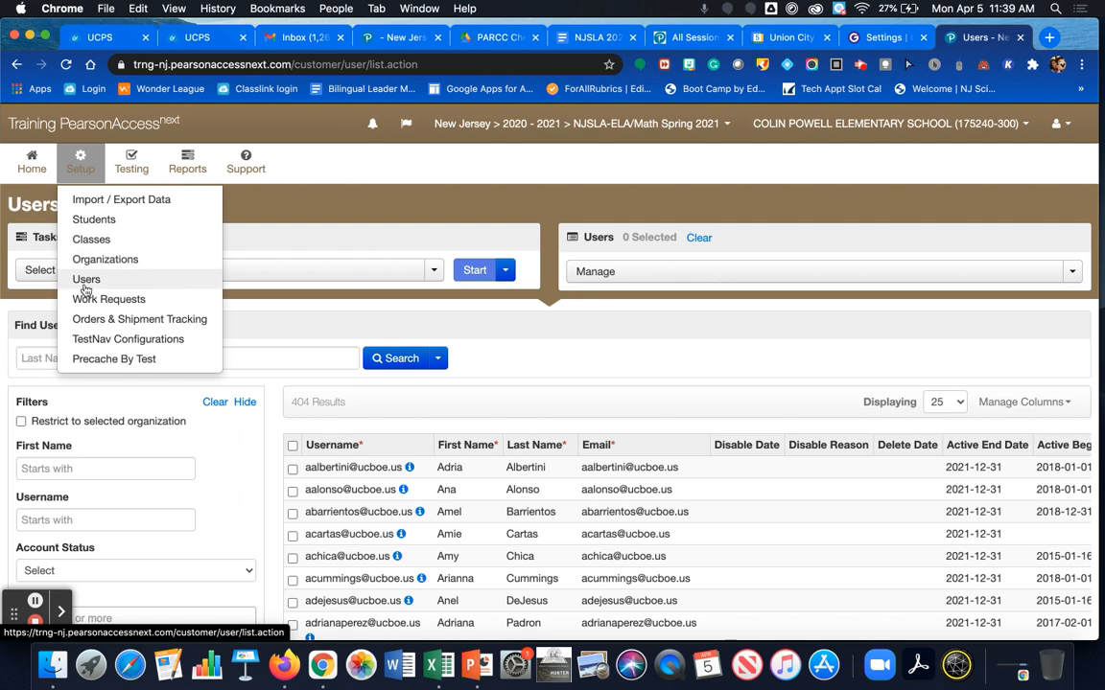
left_click(80, 279)
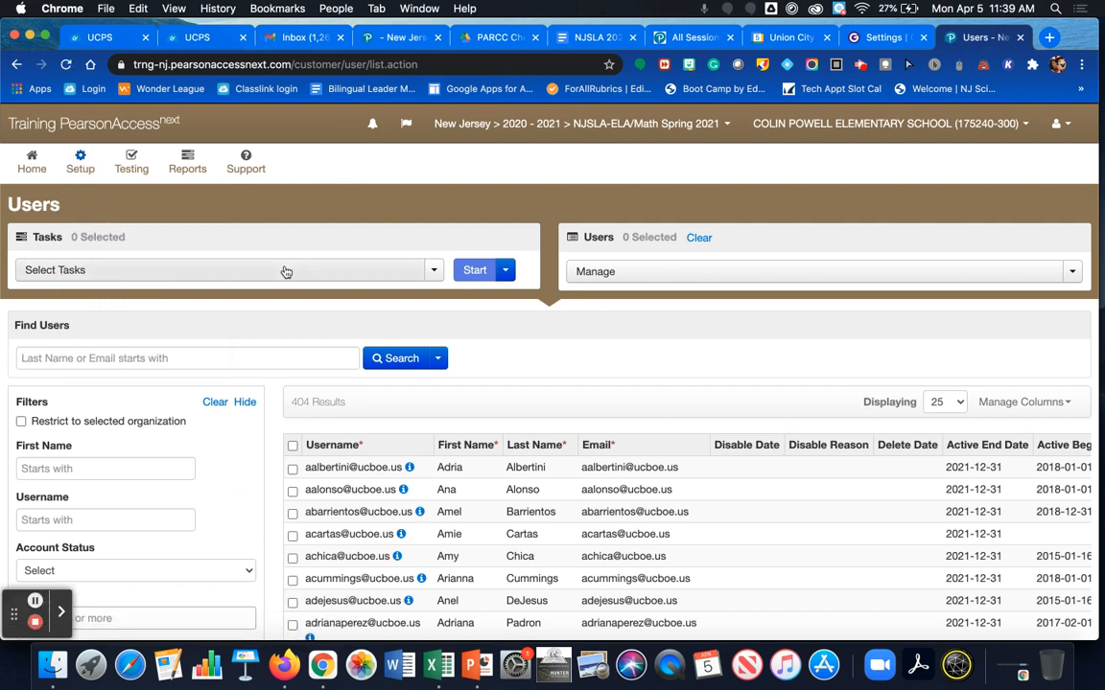
scroll(288, 271, "down", 2)
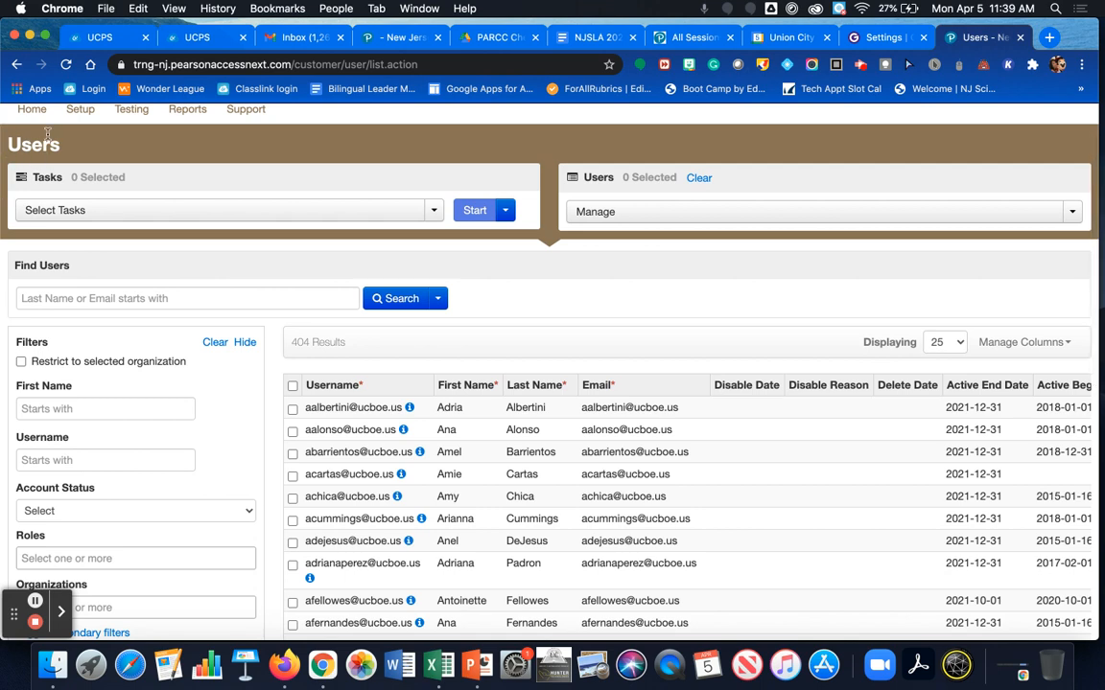
scroll(359, 183, "down", 1)
scroll(360, 183, "down", 2)
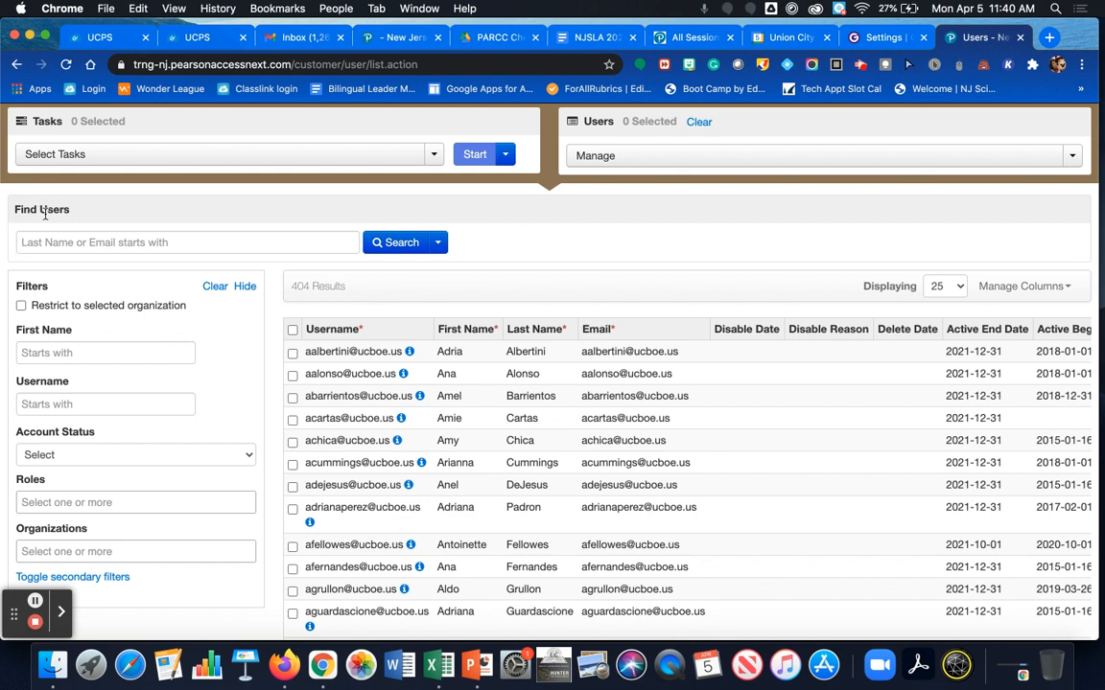
left_click(440, 244)
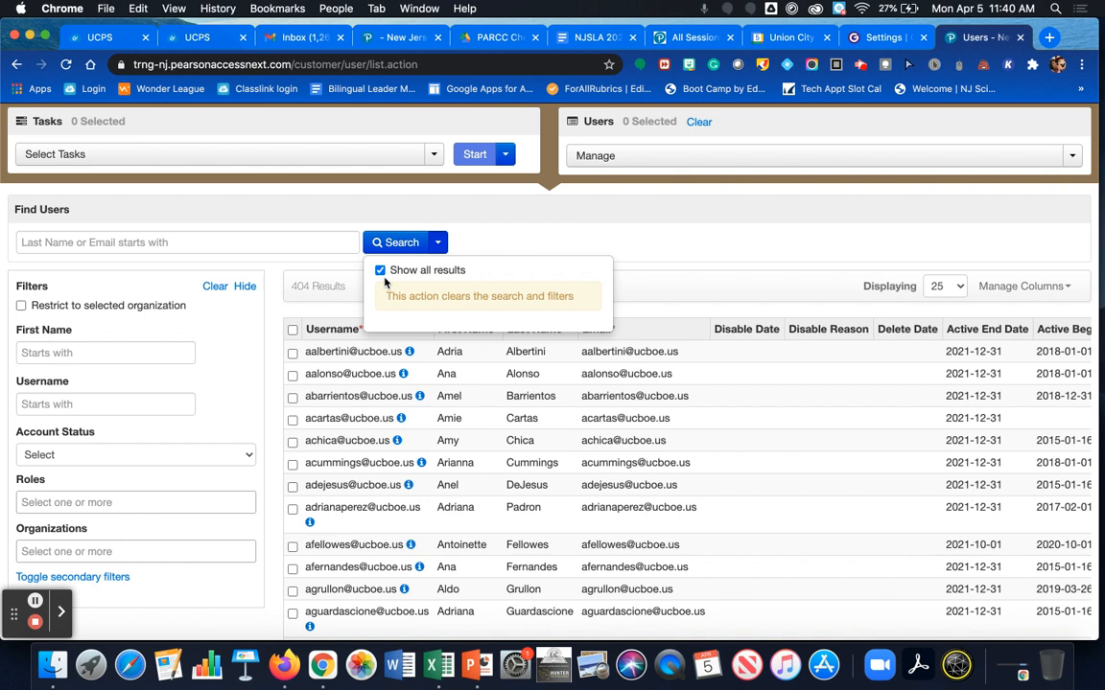
left_click(502, 239)
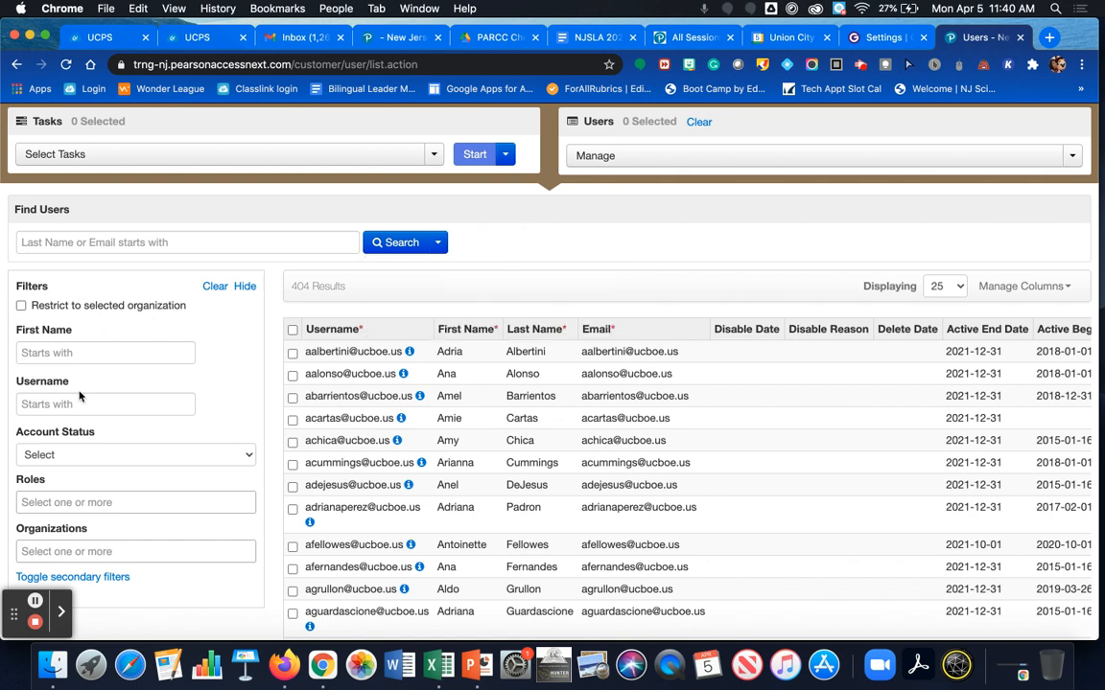
scroll(144, 326, "down", 2)
scroll(147, 330, "down", 3)
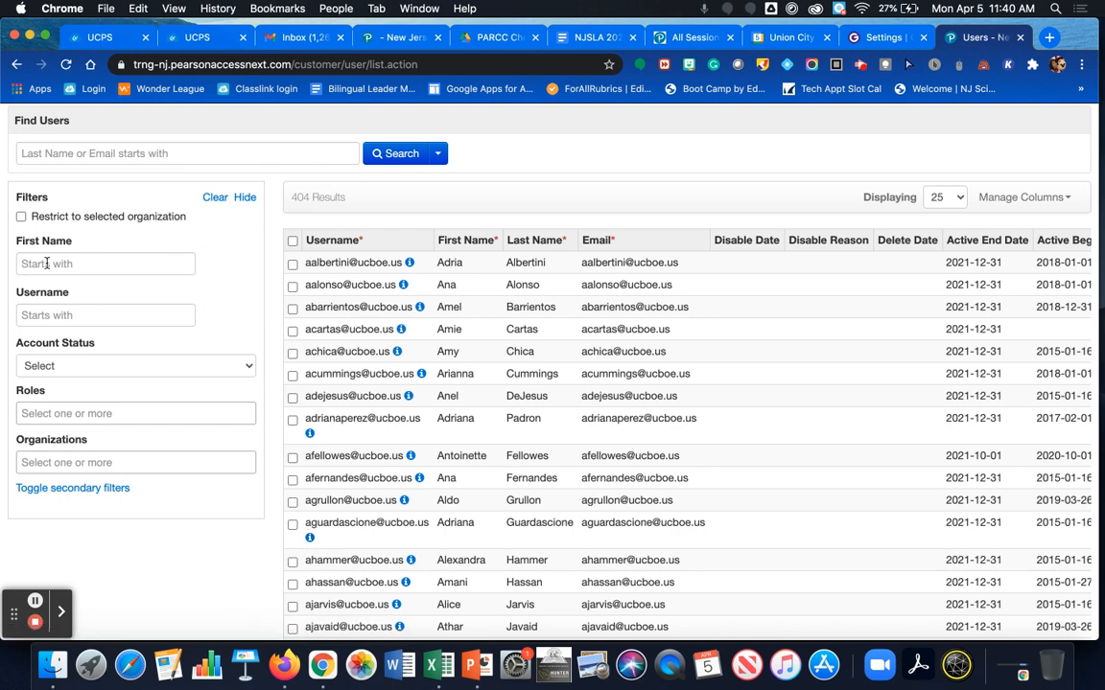
Step: Filter users by organization COLIN POWELL ELEMENTARY SCHOOL (175240-300), leaving 17 accounts
left_click(59, 464)
left_click(60, 482)
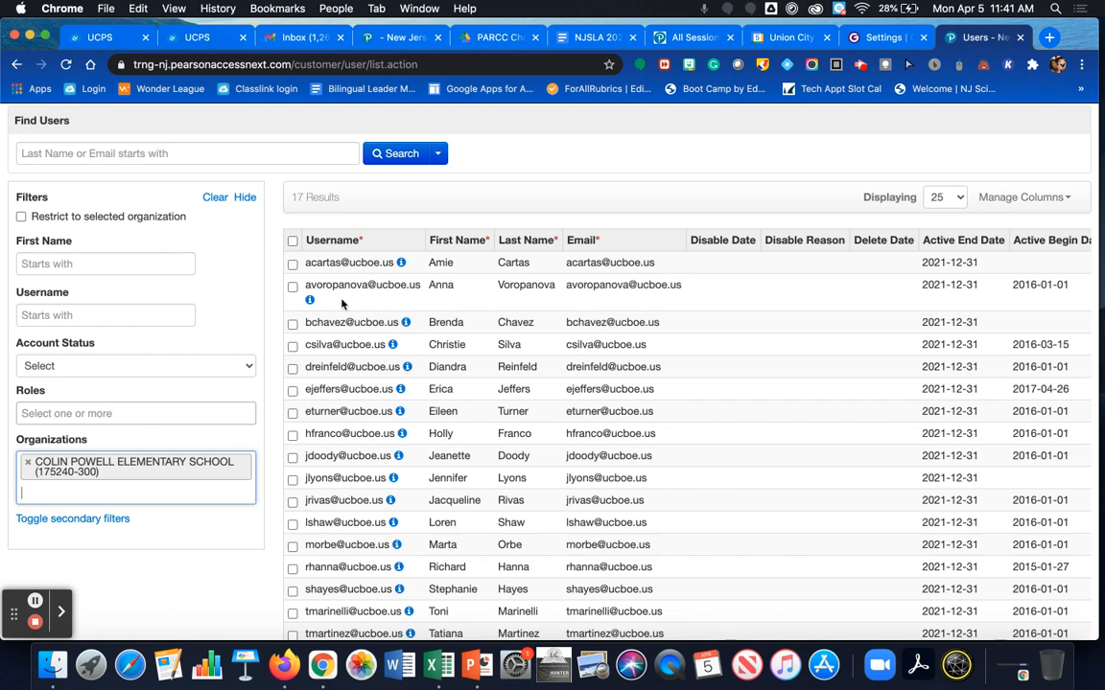
scroll(317, 288, "down", 2)
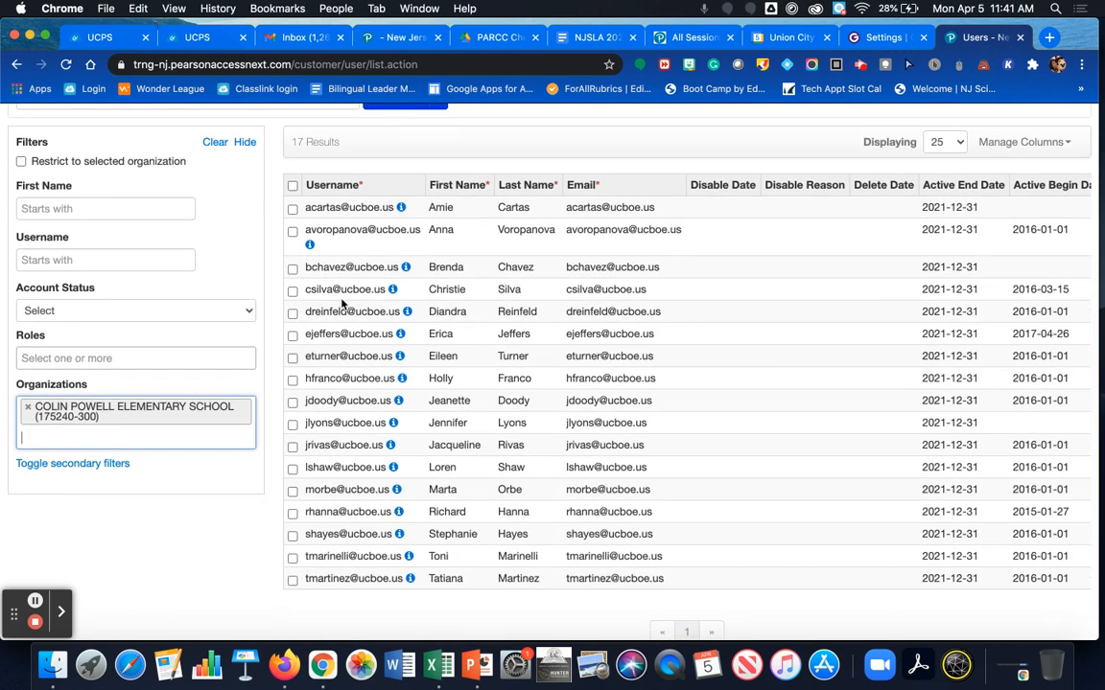
left_click(61, 361)
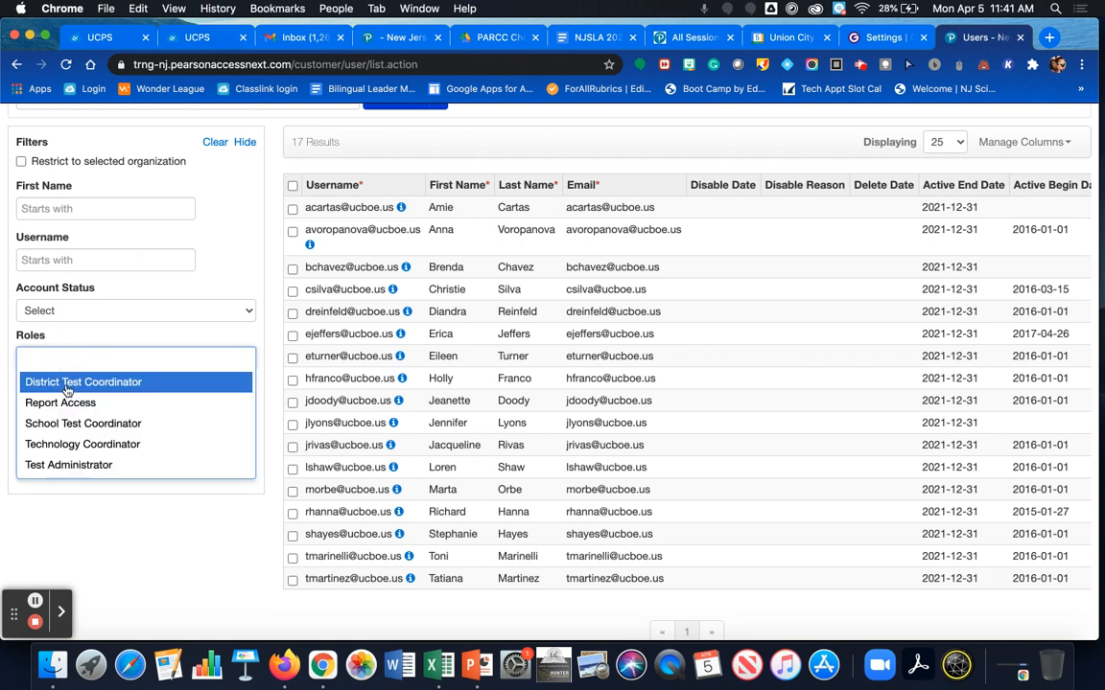
Step: Apply the Test Administrator role filter, narrowing the school's list to 14 users
left_click(69, 466)
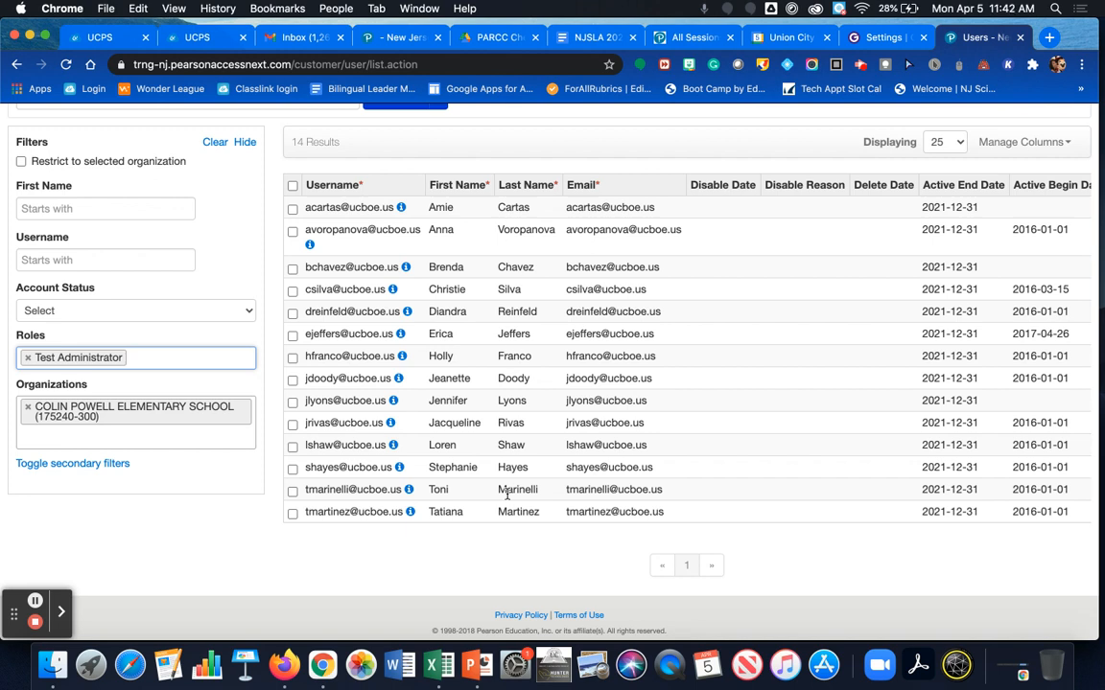
left_click(160, 314)
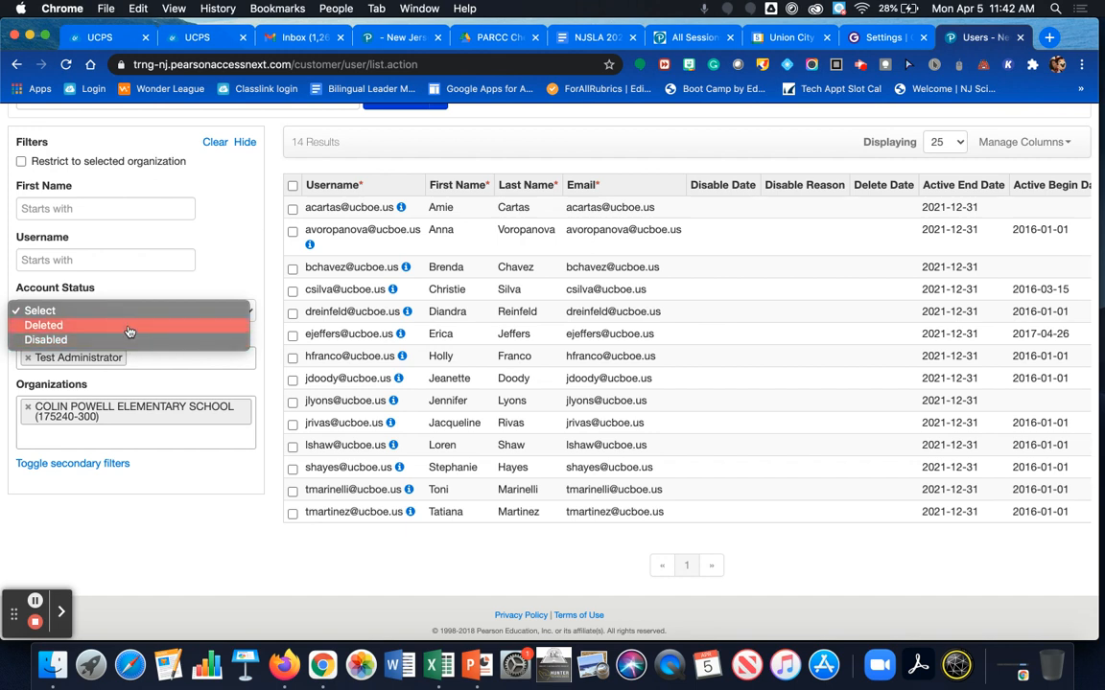
left_click(129, 326)
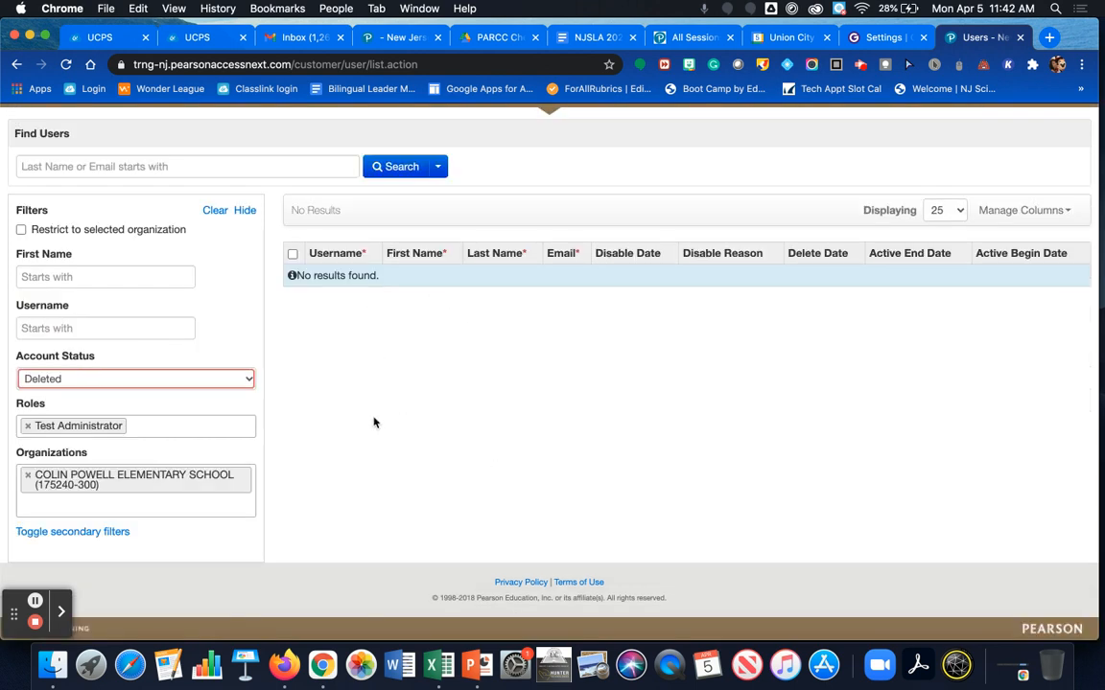
left_click(235, 381)
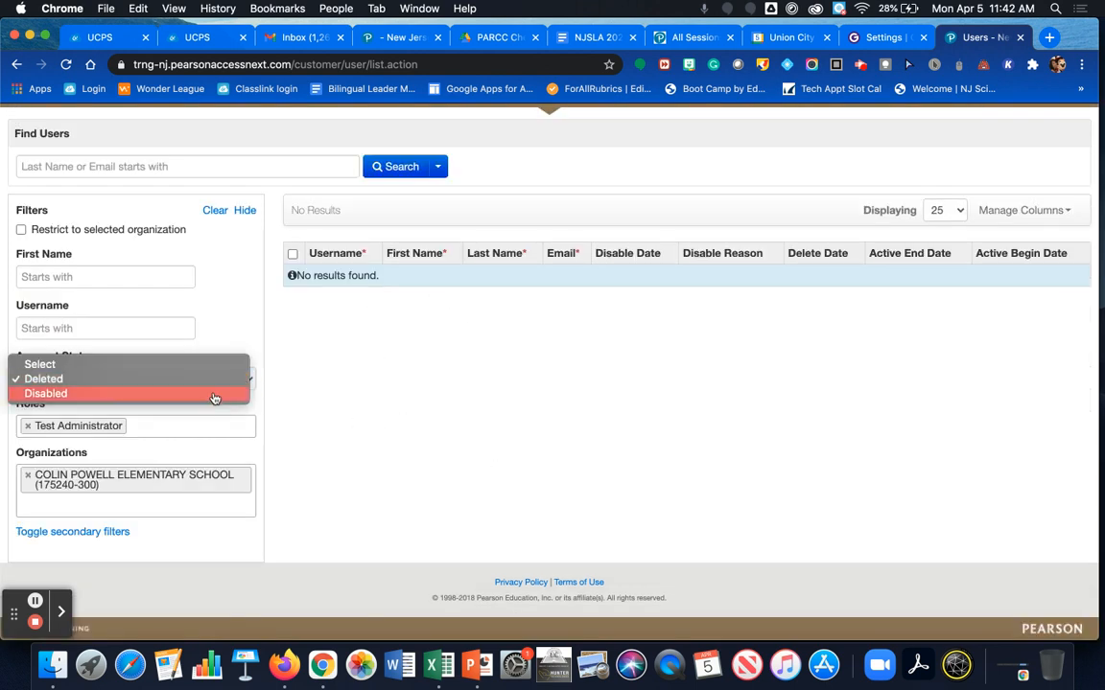
left_click(213, 394)
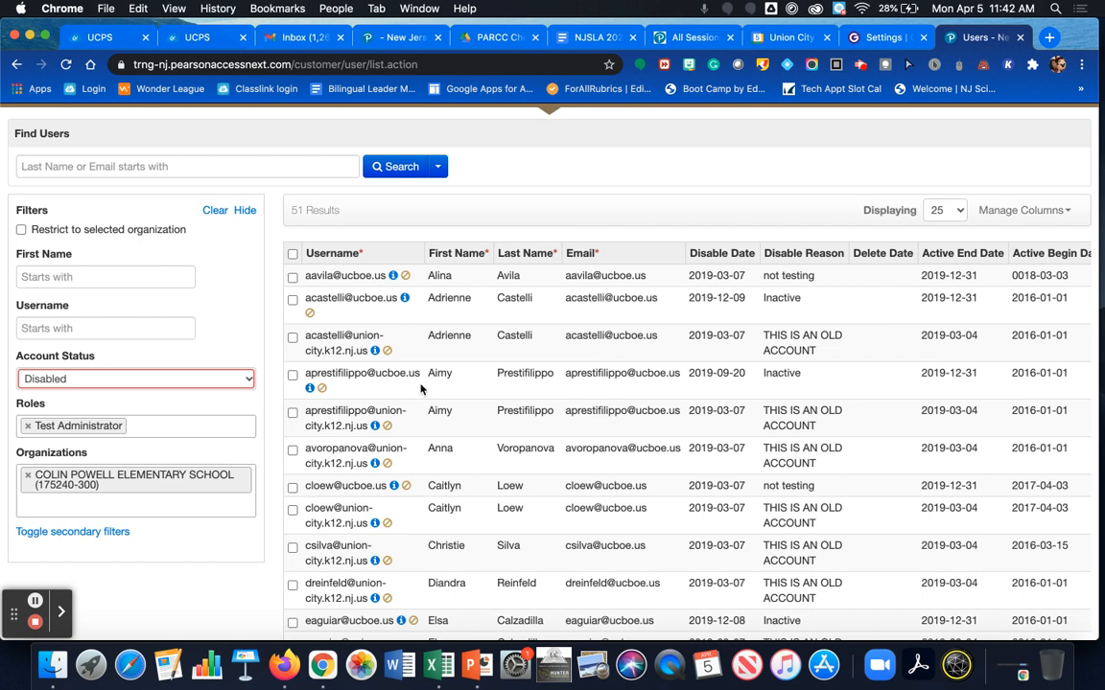
scroll(223, 404, "up", 1)
left_click(223, 404)
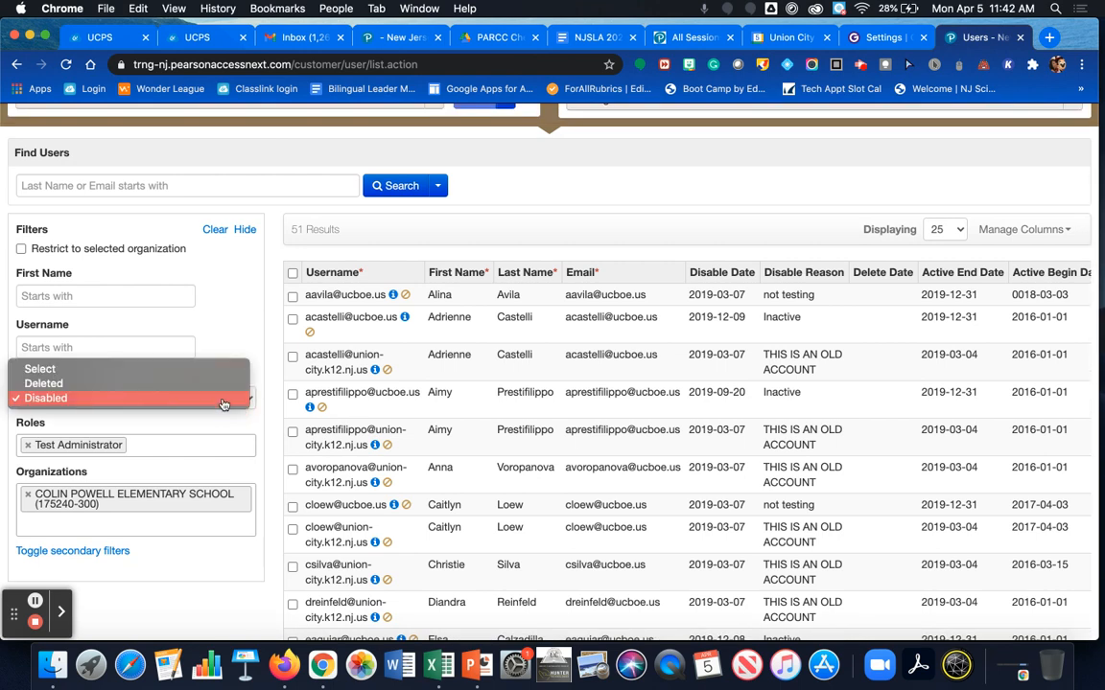
left_click(196, 371)
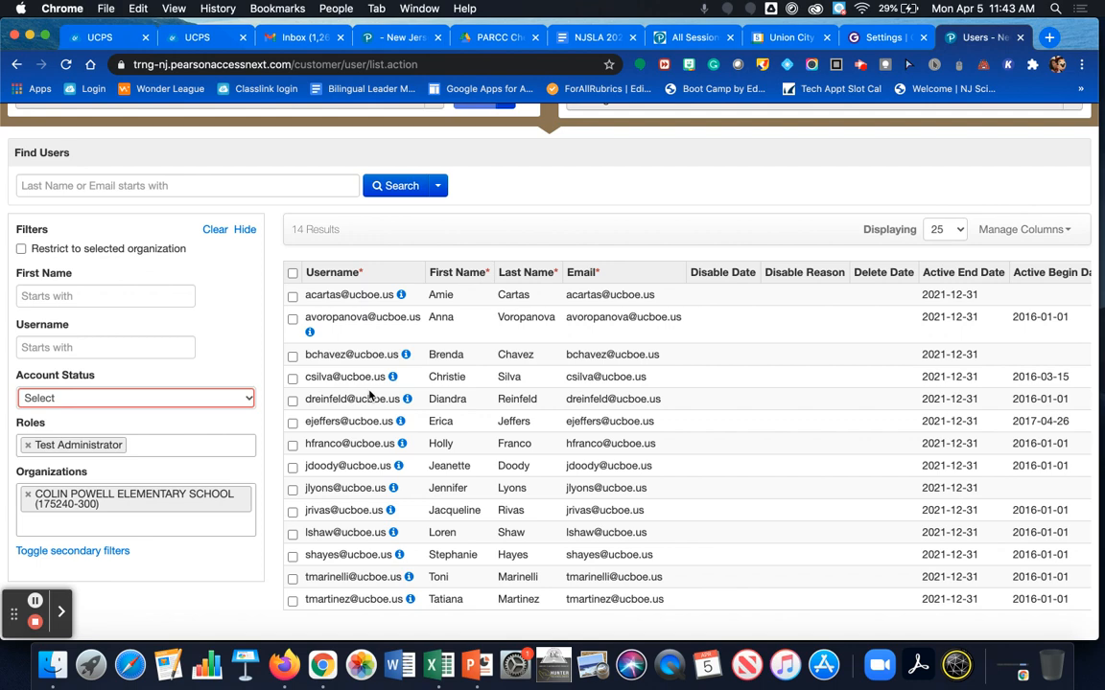
scroll(369, 393, "up", 4)
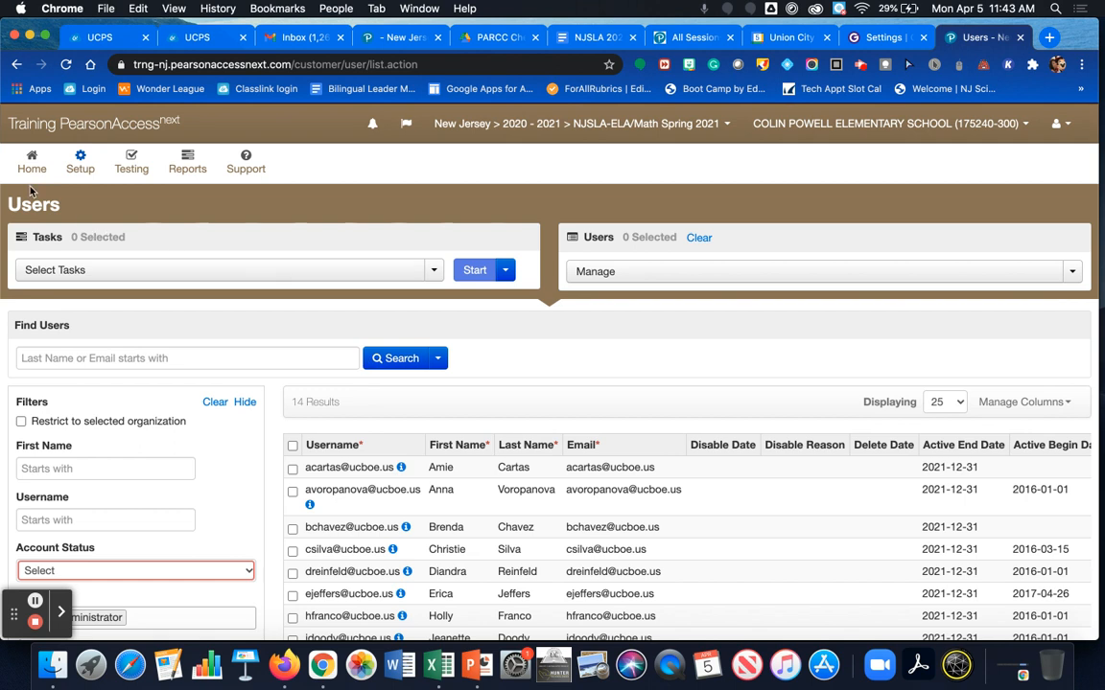
Step: Start the Create / Edit Users task to bring up a blank New User form
left_click(77, 274)
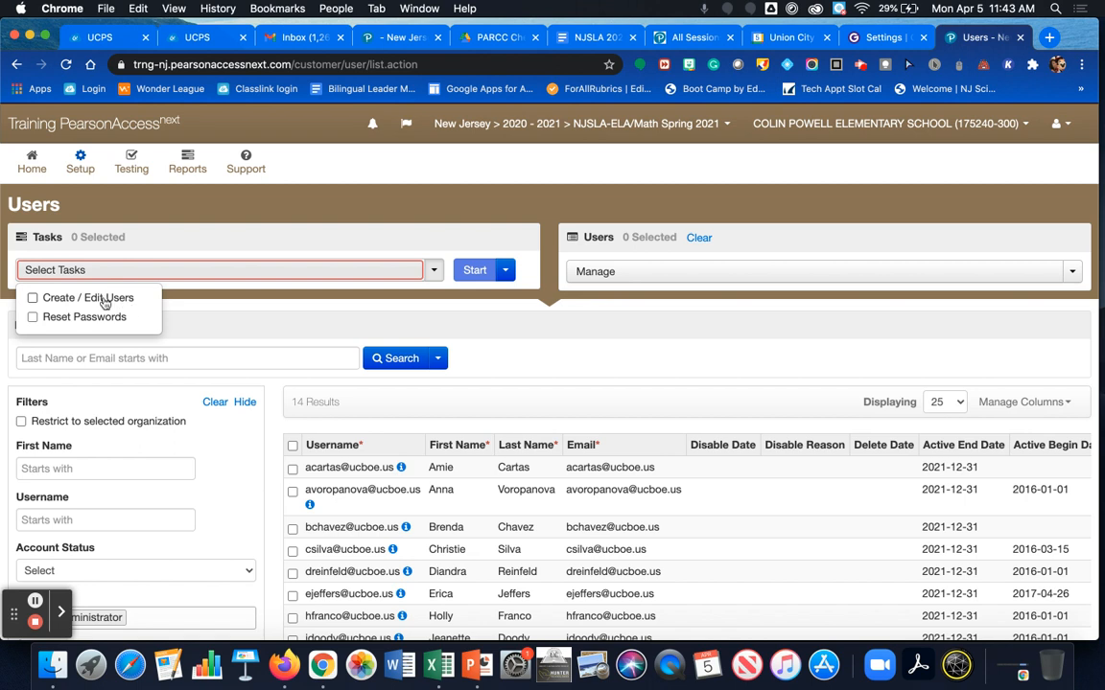
left_click(34, 299)
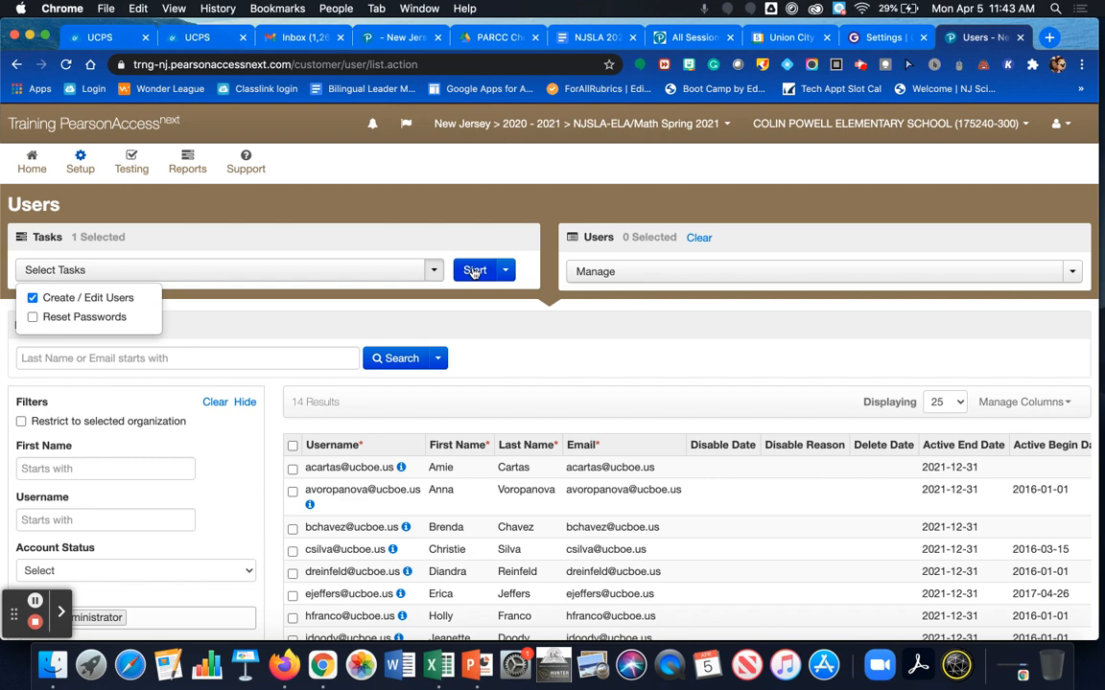
left_click(473, 271)
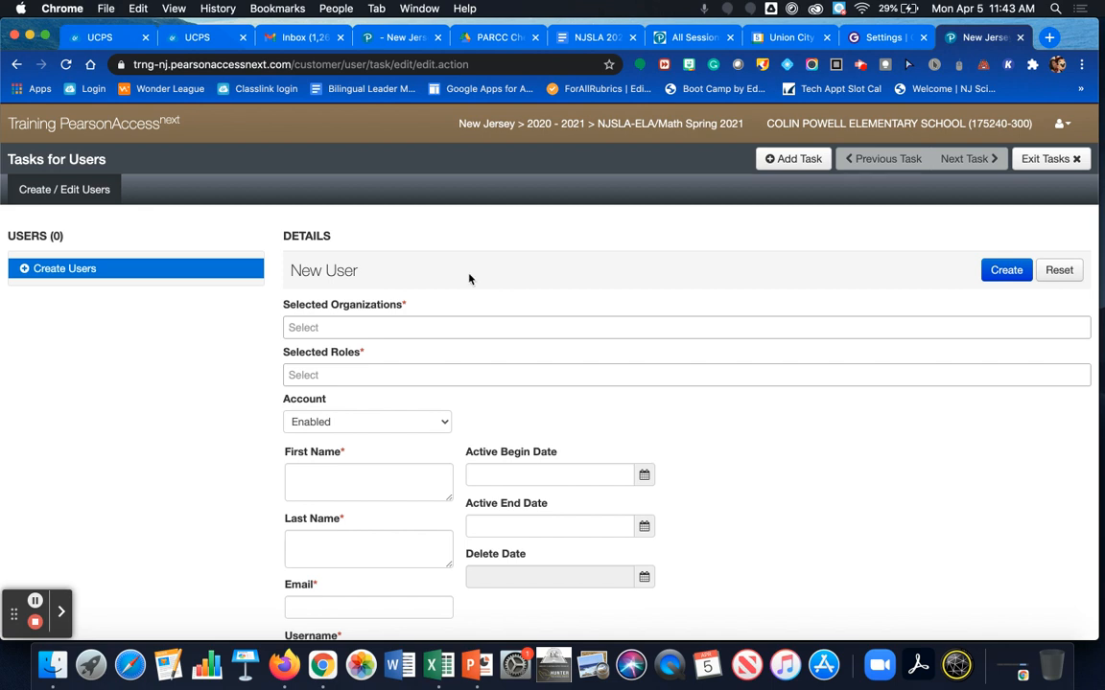
scroll(422, 306, "down", 2)
Step: Give the new user organization COLIN POWELL ELEMENTARY SCHOOL (175240-300) and the Test Administrator role
left_click(410, 246)
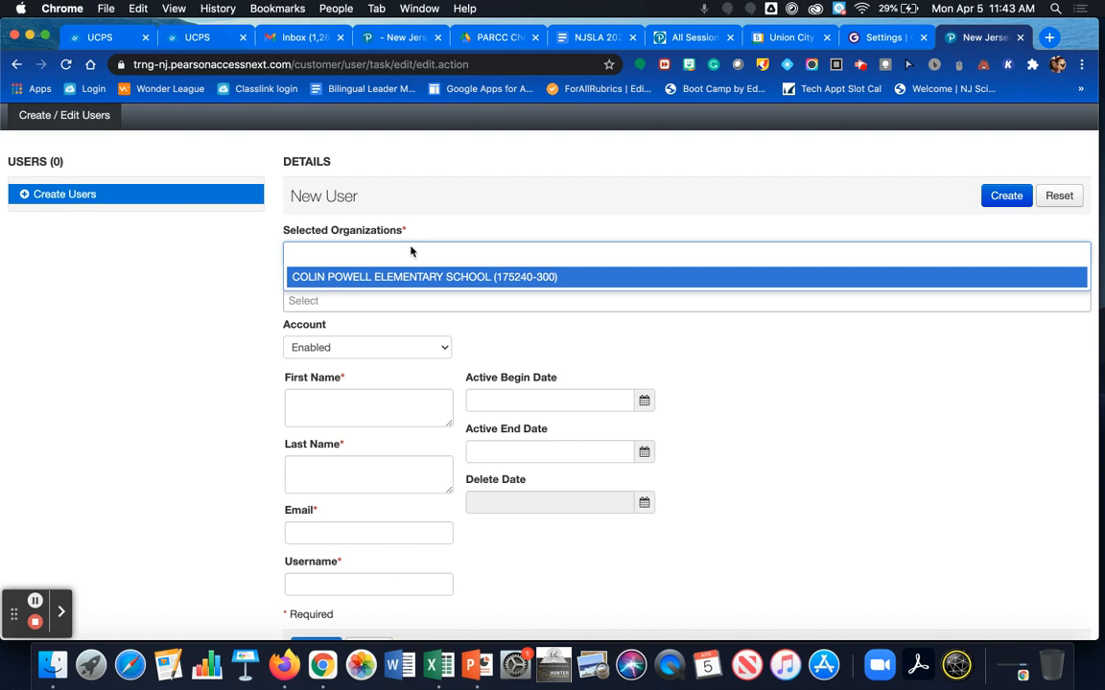
left_click(391, 278)
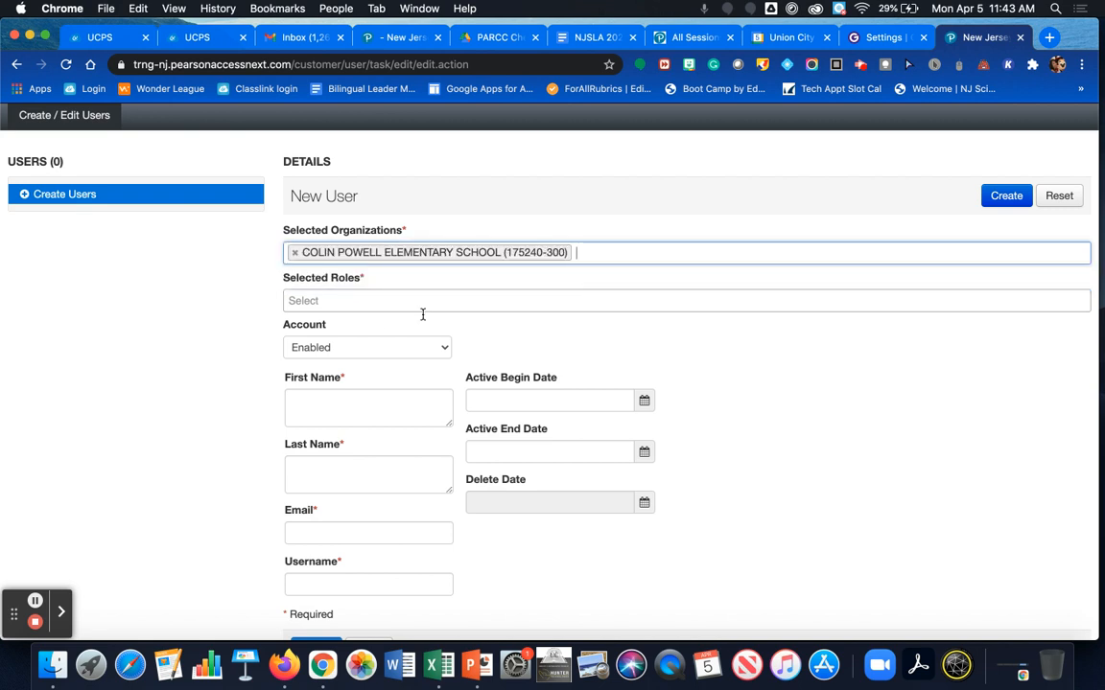
left_click(331, 300)
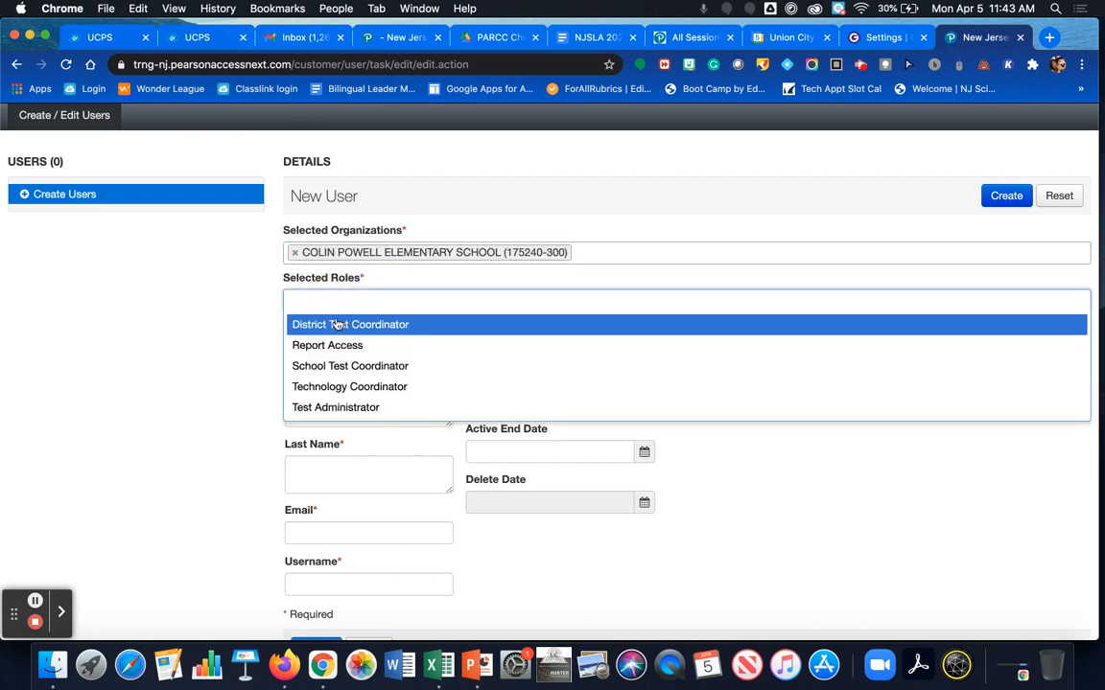
left_click(331, 406)
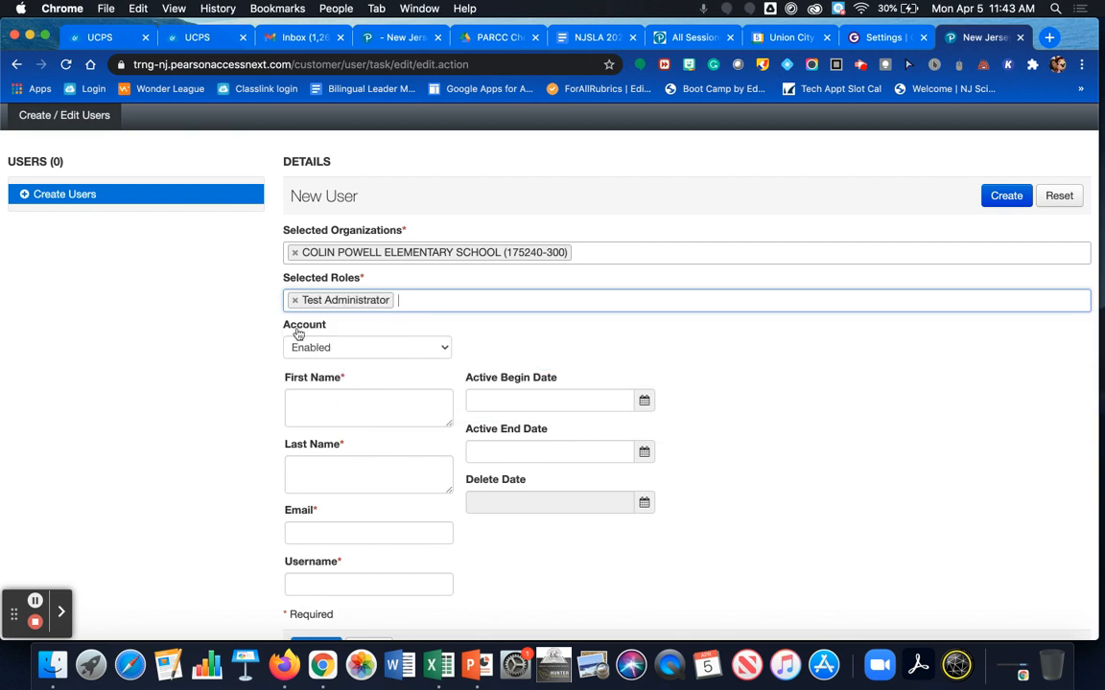
Step: Enter the new user's first name and last name, correcting a last-name typo
left_click(320, 400)
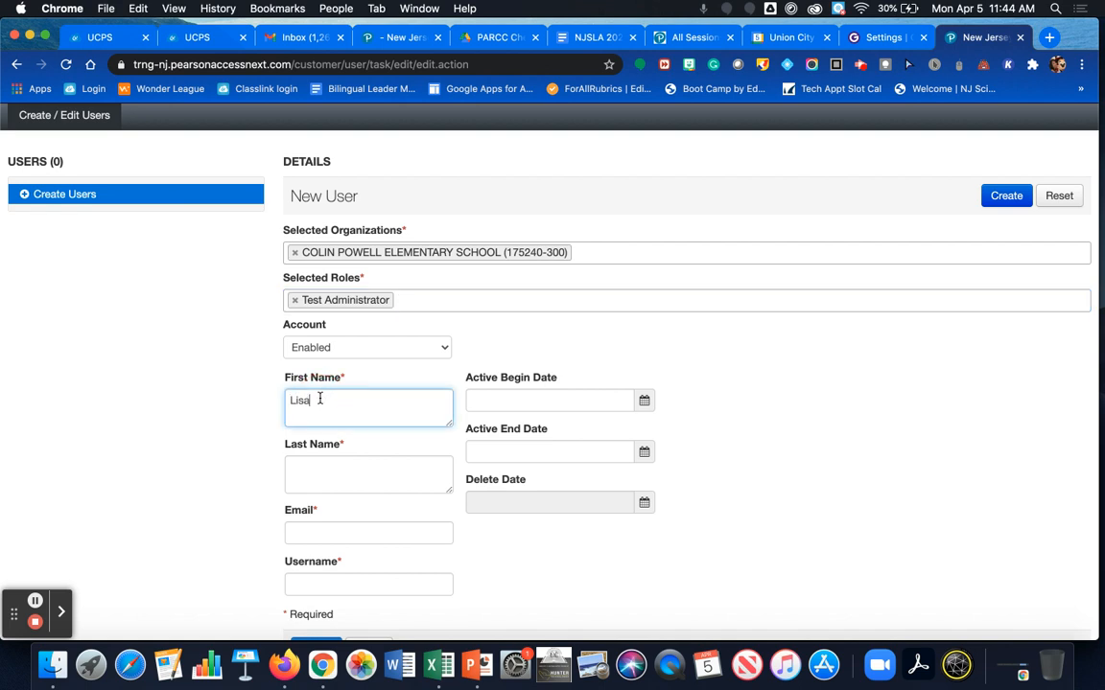
left_click(320, 469)
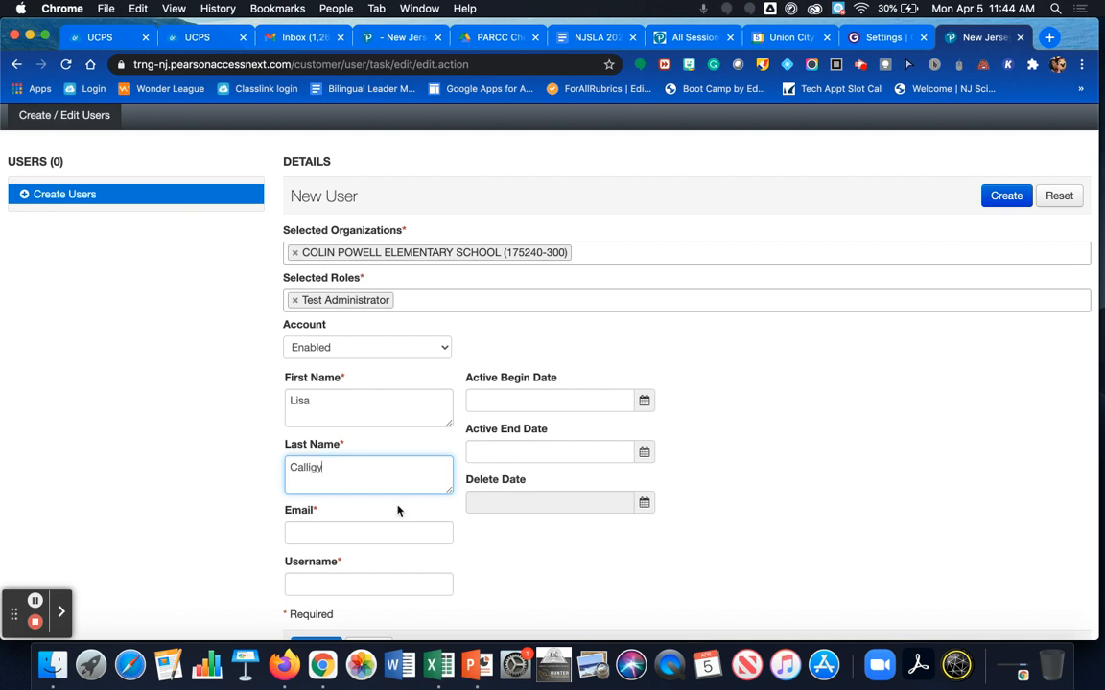
Step: Enter the user's e-mail address and paste the same address as the username
left_click(351, 533)
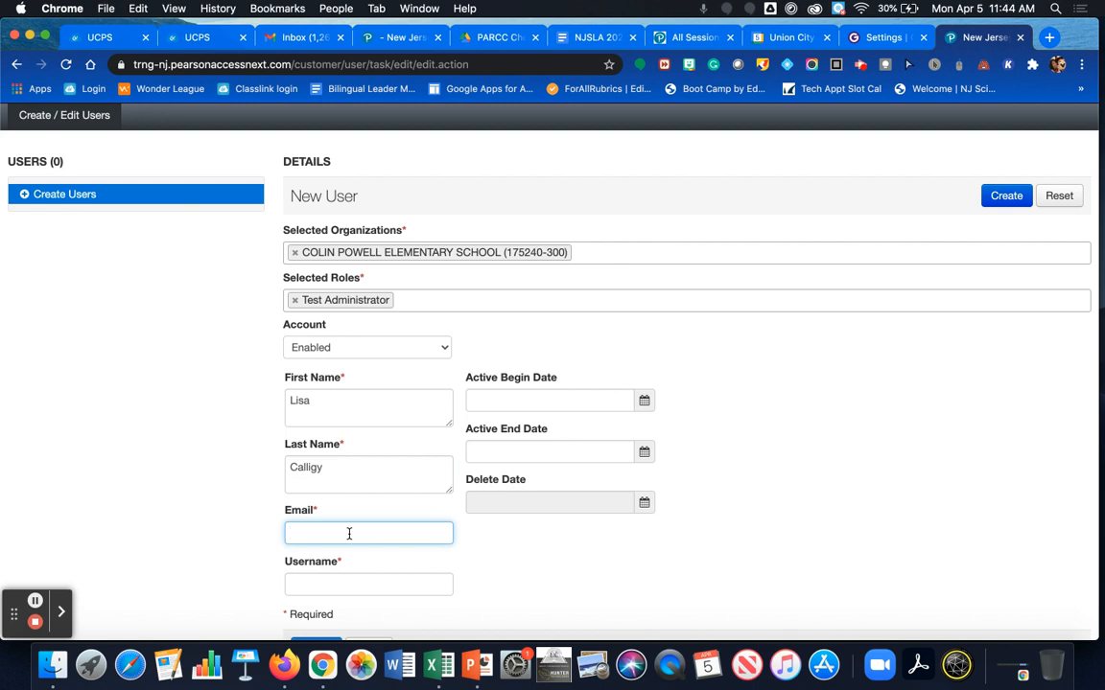
key("Tab")
key("super+v")
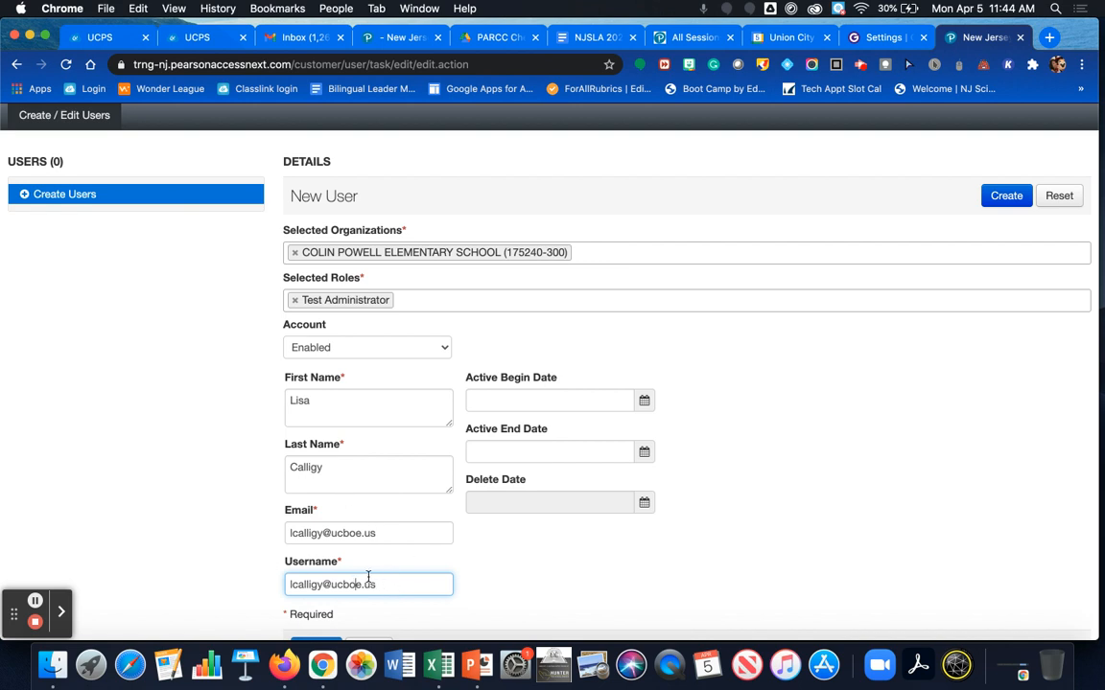
scroll(409, 526, "down", 2)
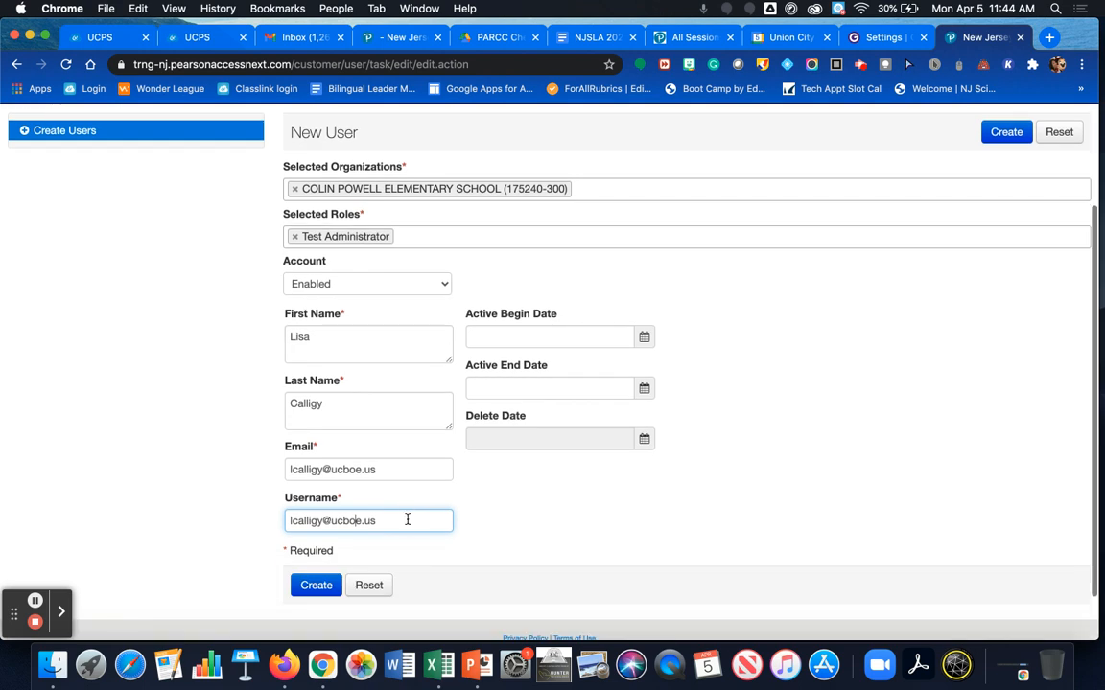
left_click(643, 337)
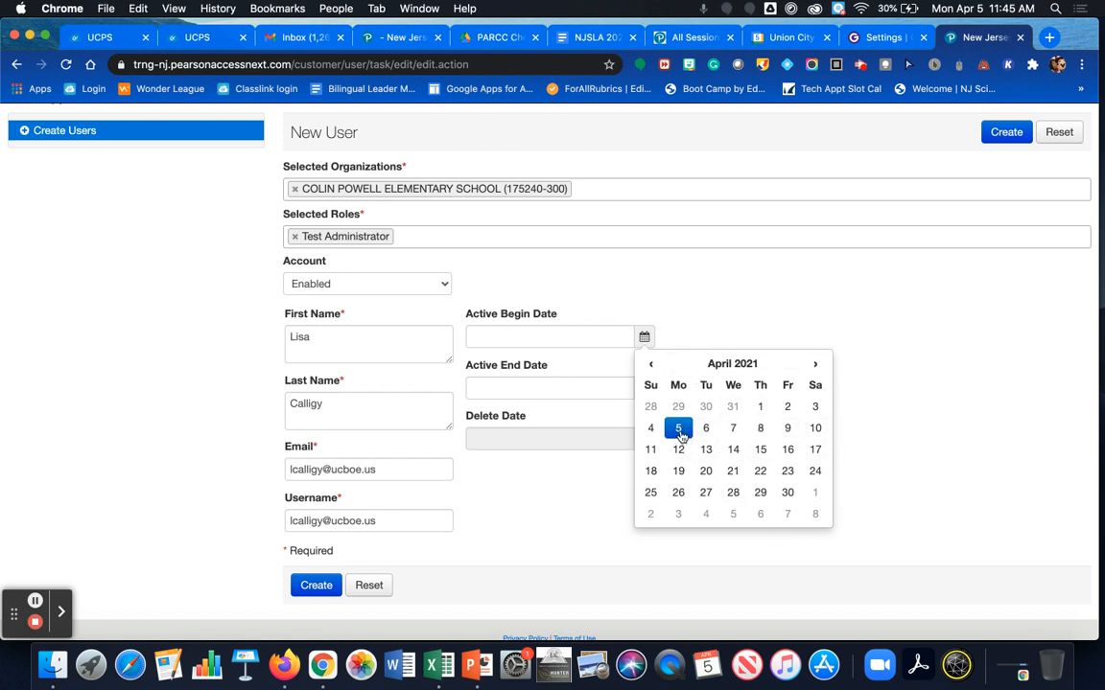
Step: Set Active Begin Date to 2021-04-05 and Active End Date to 2021-12-31
left_click(679, 432)
left_click(643, 390)
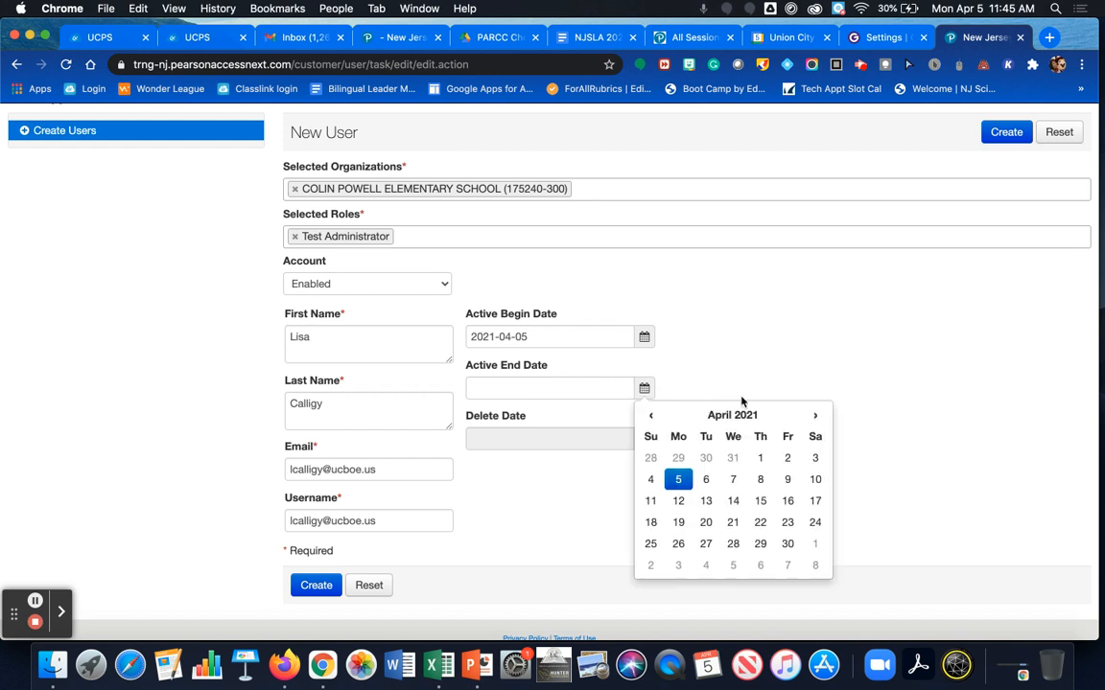
left_click(815, 419)
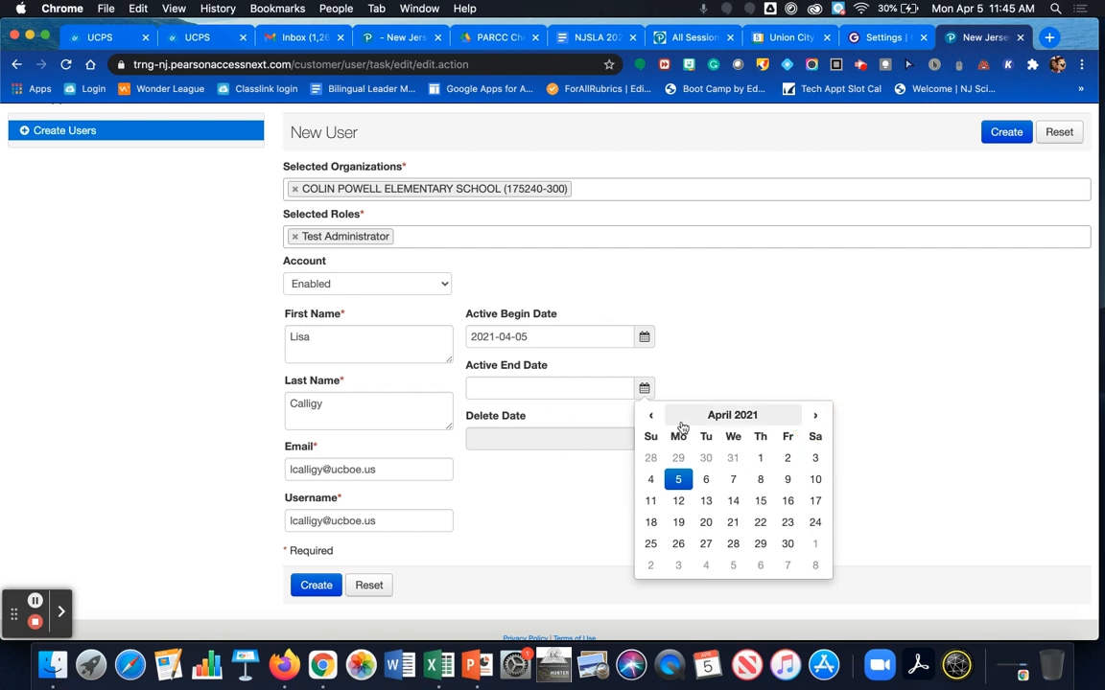
scroll(734, 503, "down", 2)
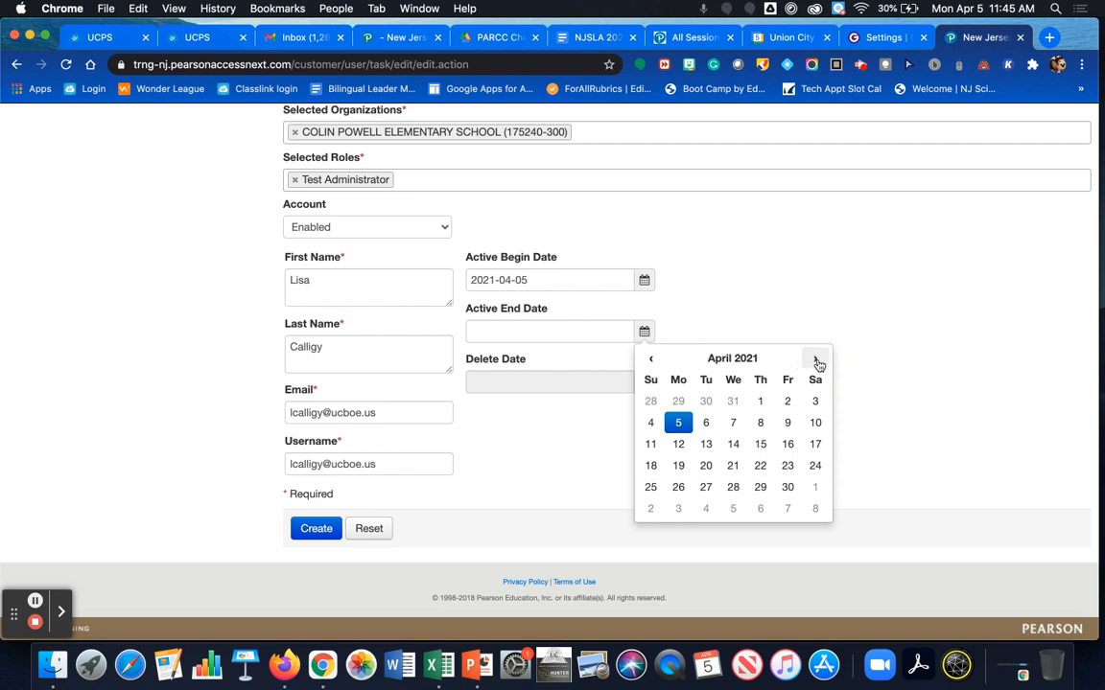
left_click(757, 422)
left_click(643, 331)
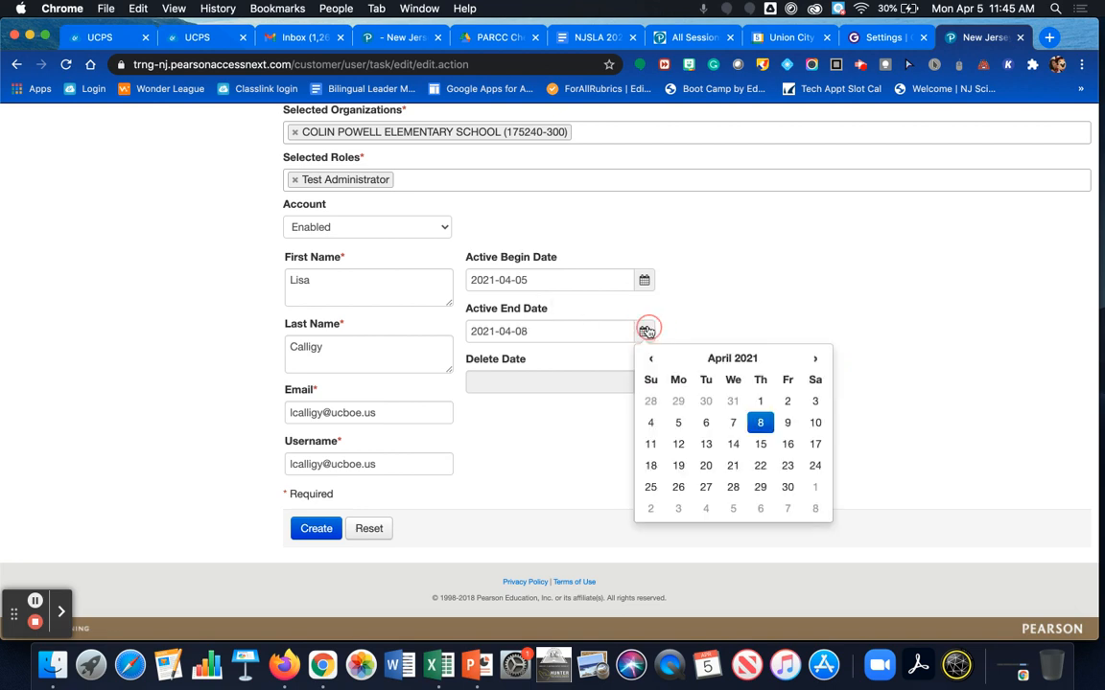
left_click(750, 357)
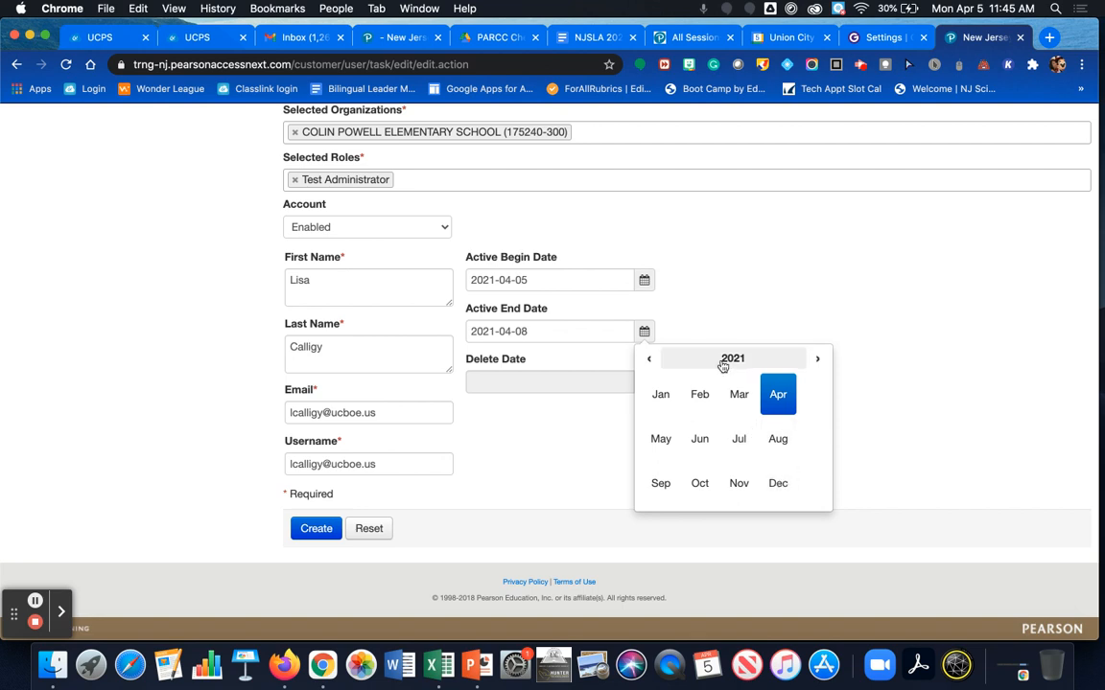
left_click(781, 485)
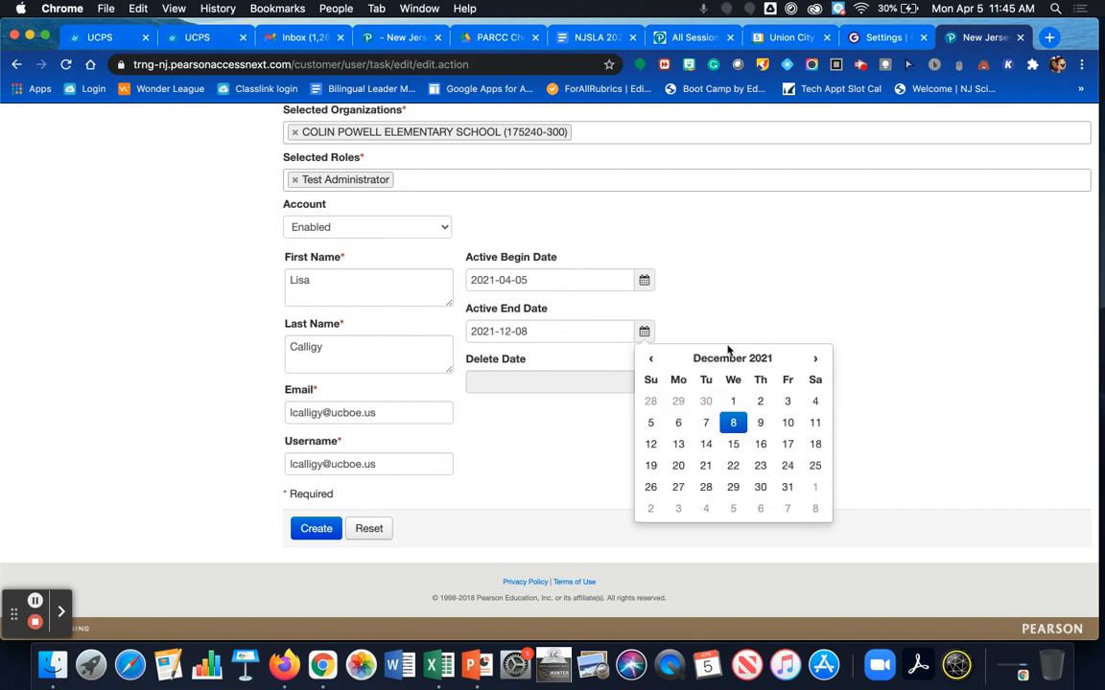
left_click(735, 358)
left_click(778, 484)
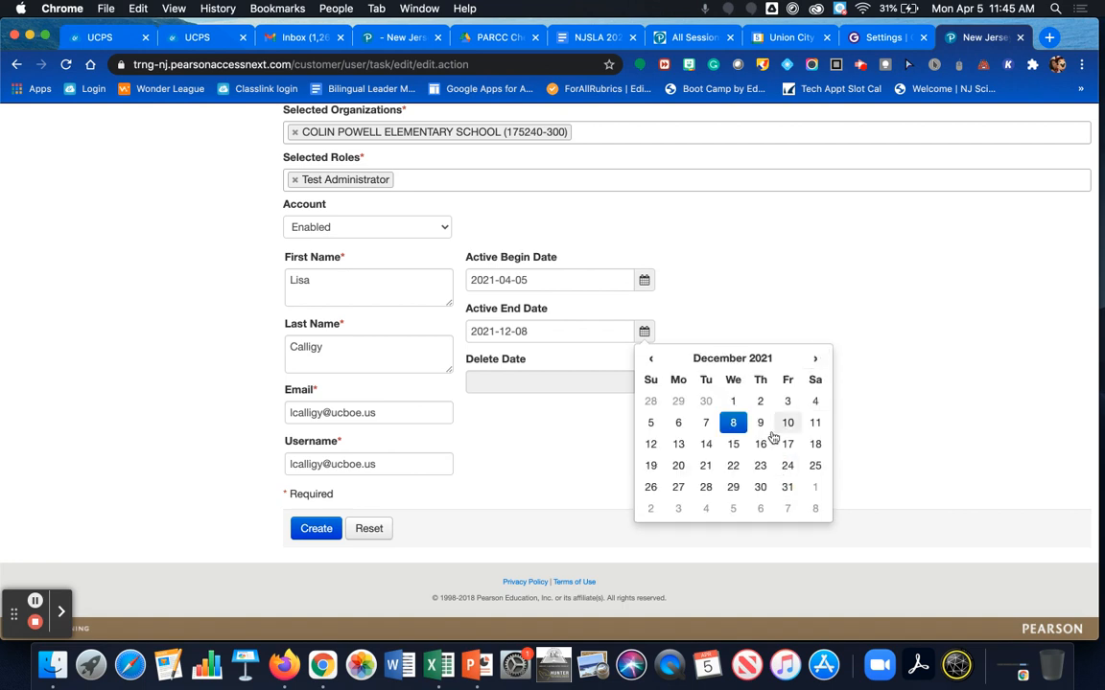
left_click(786, 489)
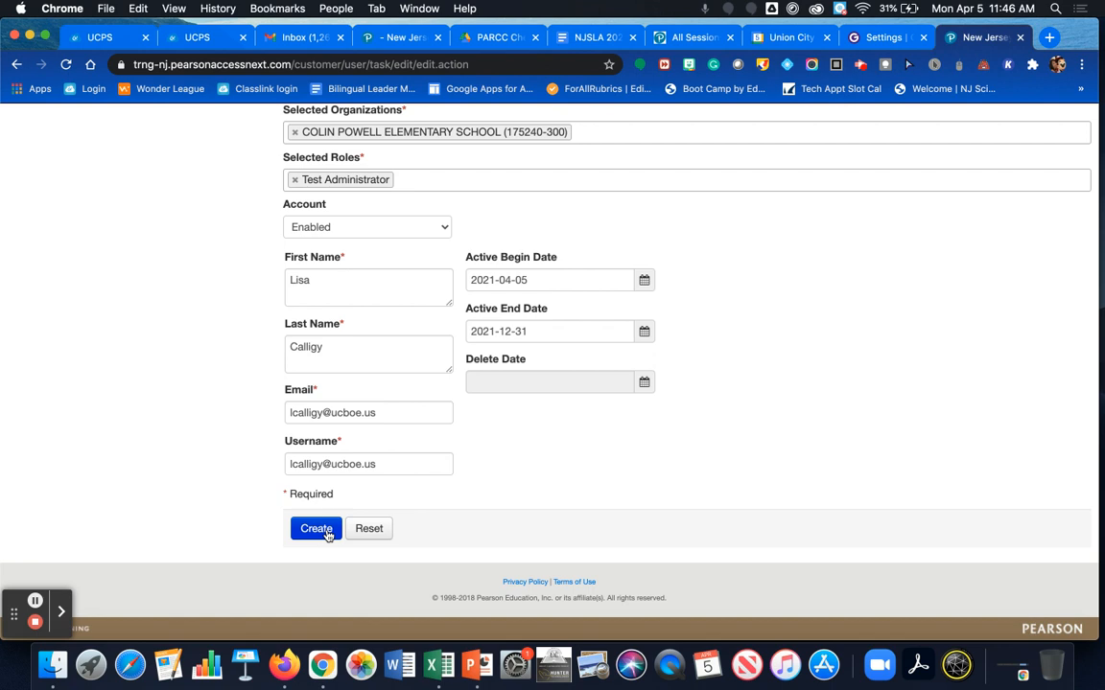
Step: Create the new Test Administrator account and exit the task back to the Users list
left_click(316, 529)
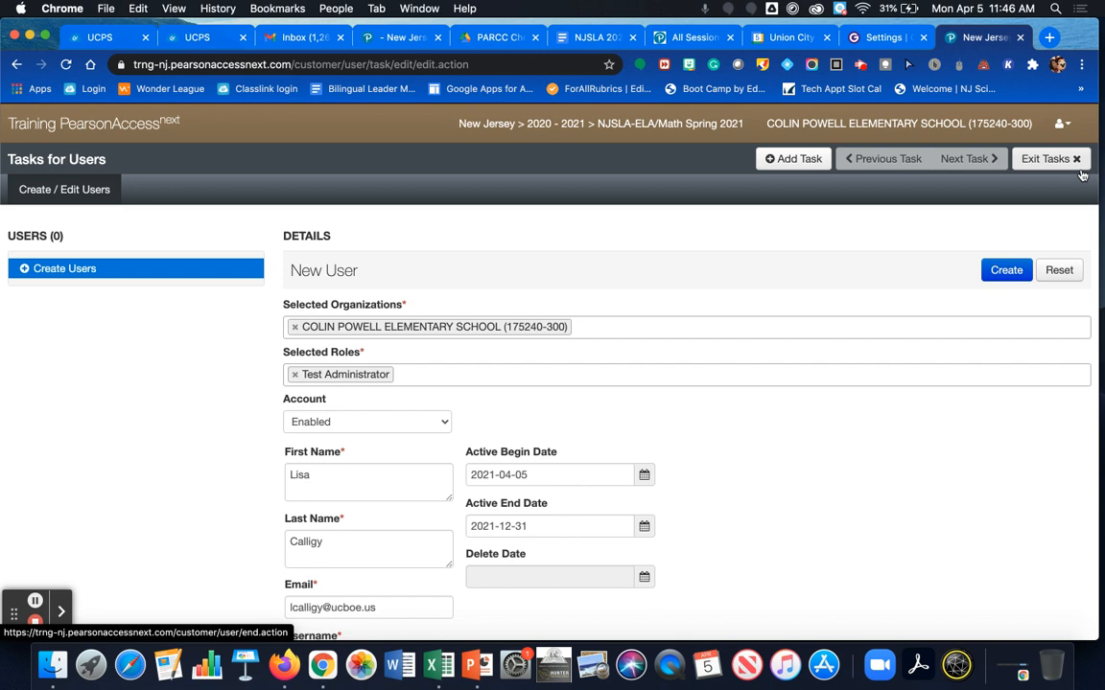
left_click(803, 165)
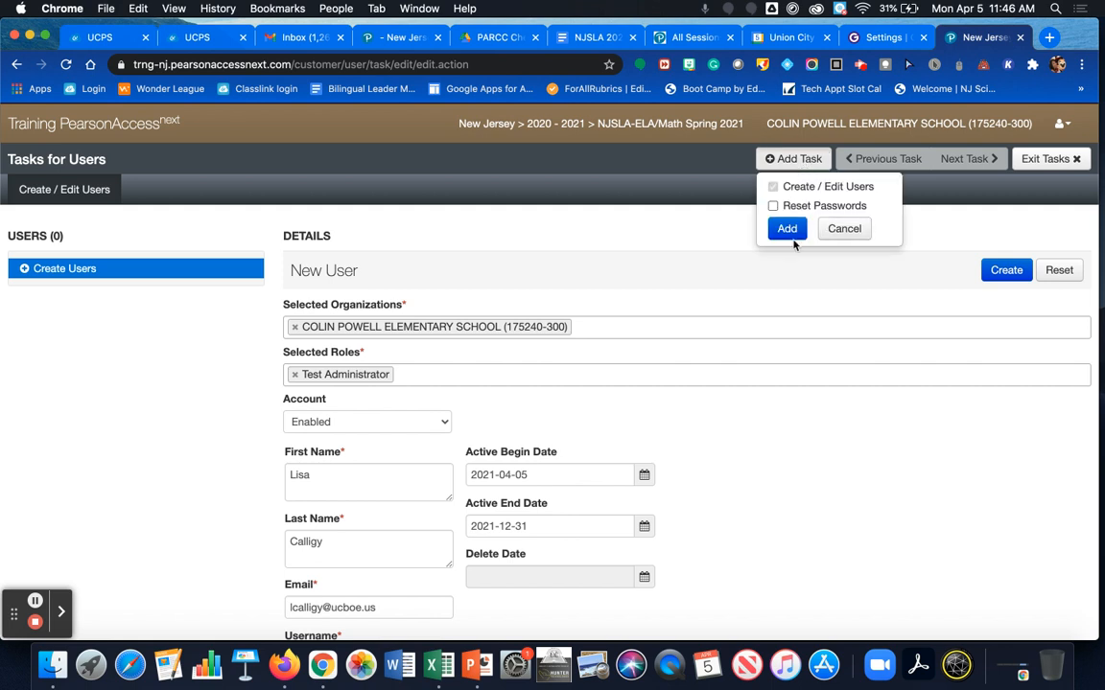
left_click(844, 232)
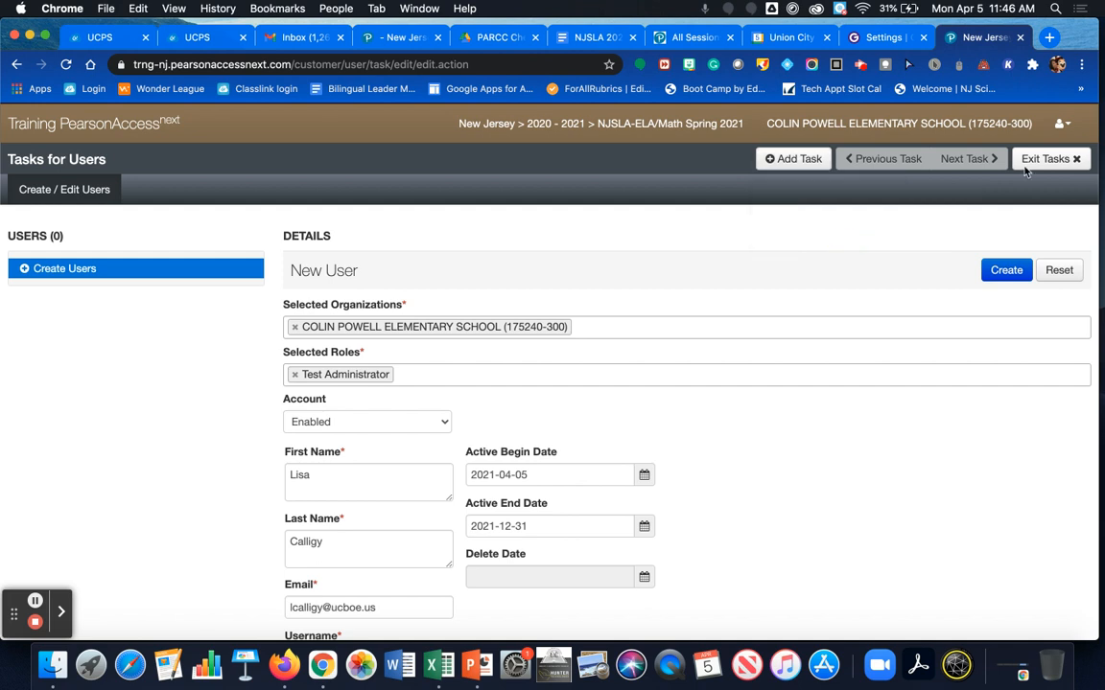
left_click(1076, 159)
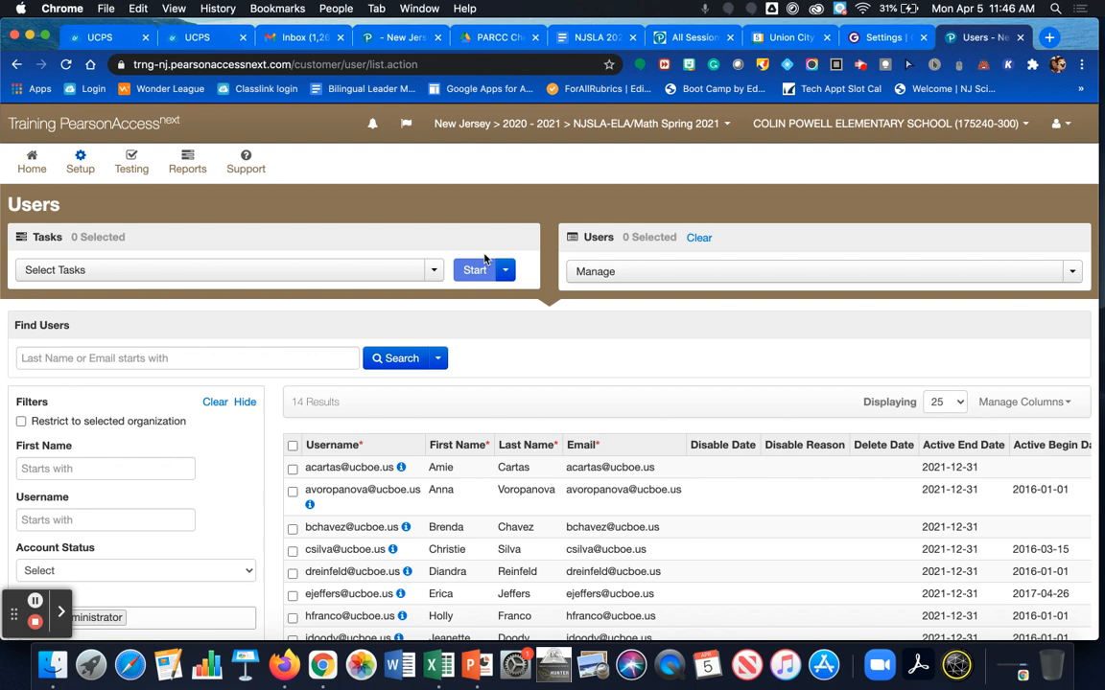
Step: Filter to Disabled accounts and select the user disabled as Inactive on 2019-09-20
scroll(228, 387, "down", 3)
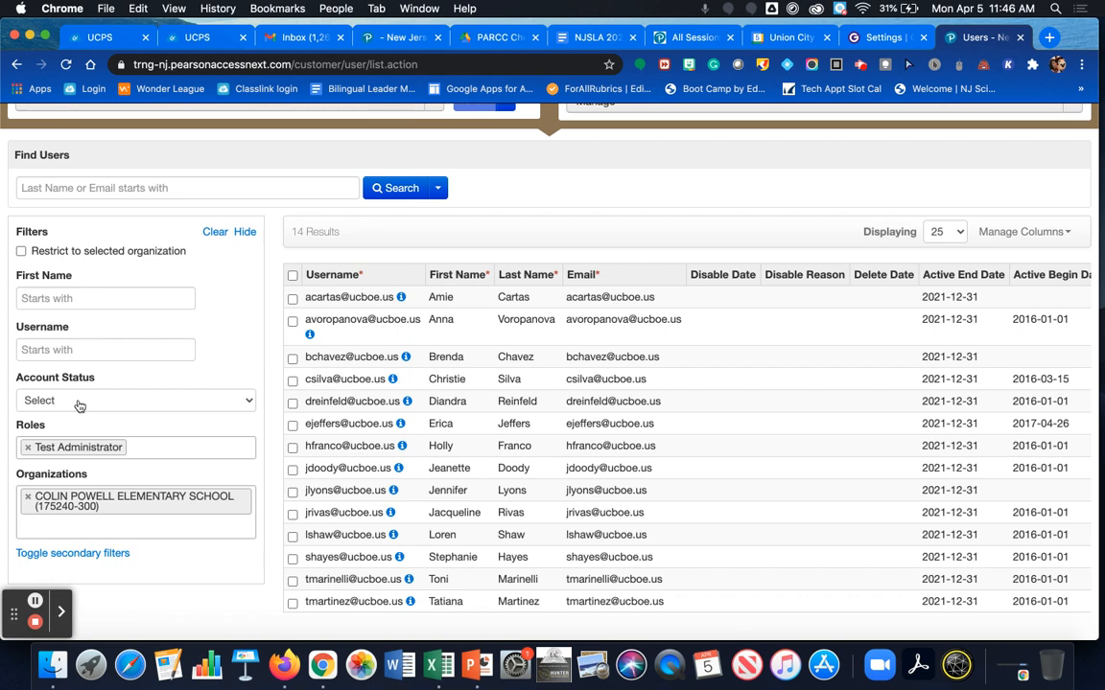
left_click(80, 406)
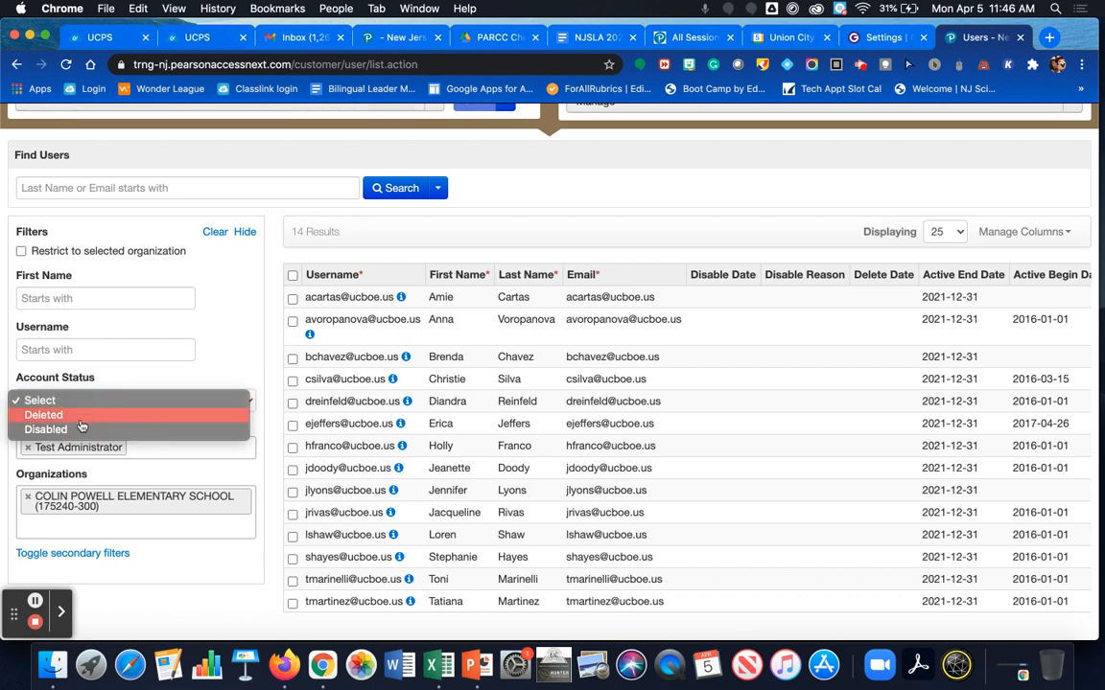
left_click(79, 431)
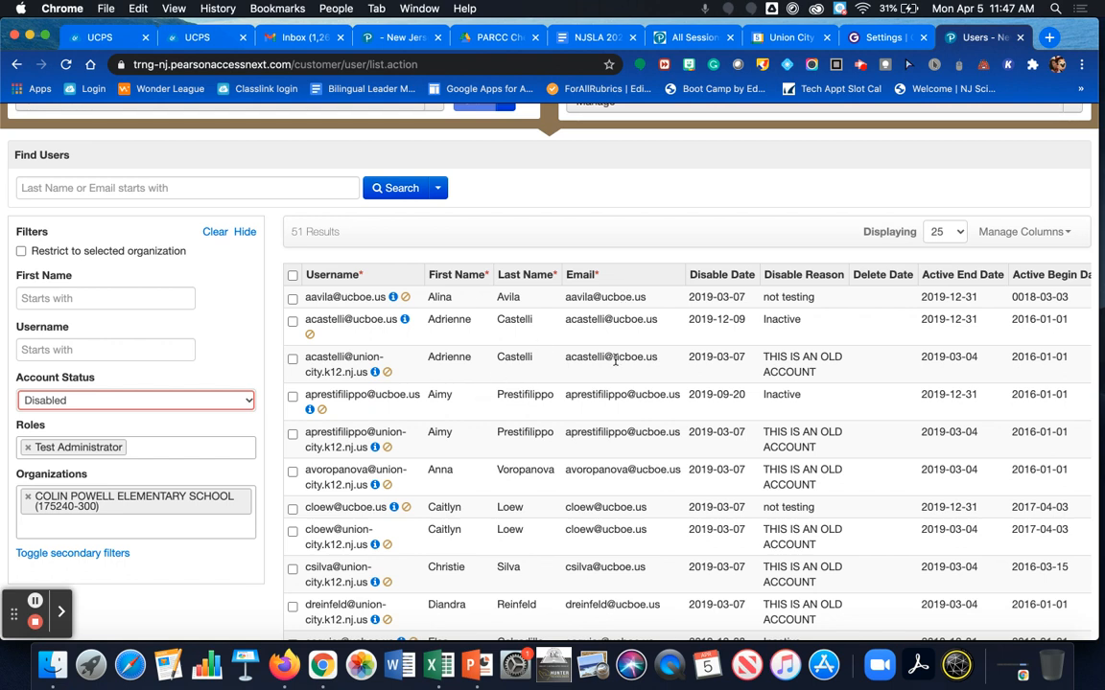
left_click(292, 397)
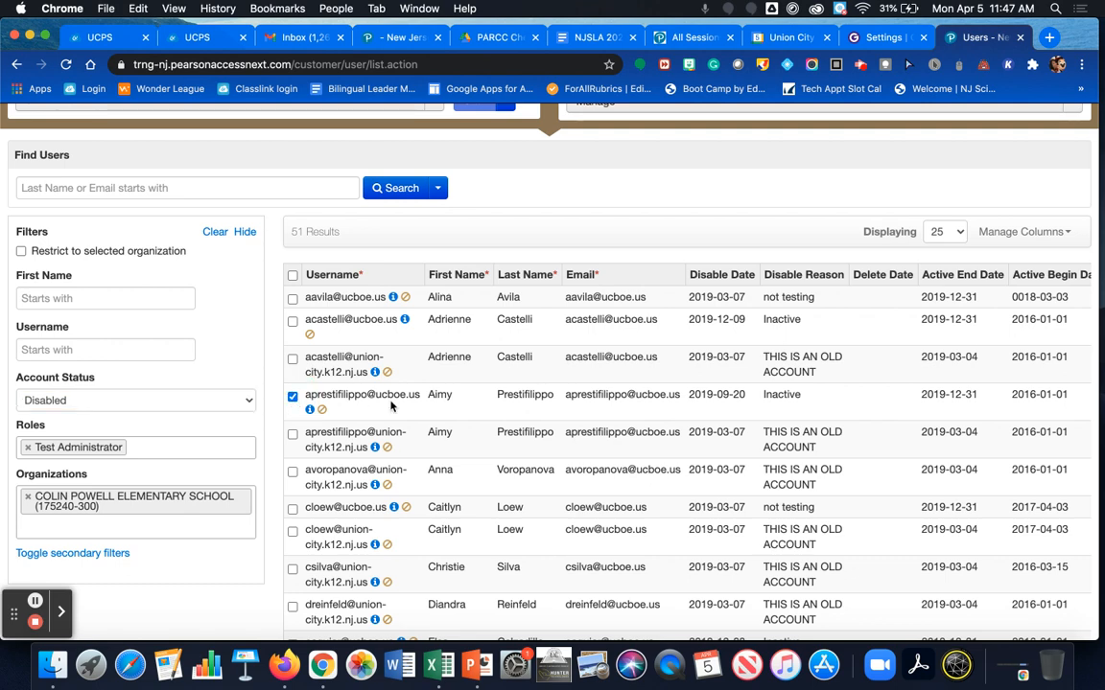
scroll(338, 254, "up", 3)
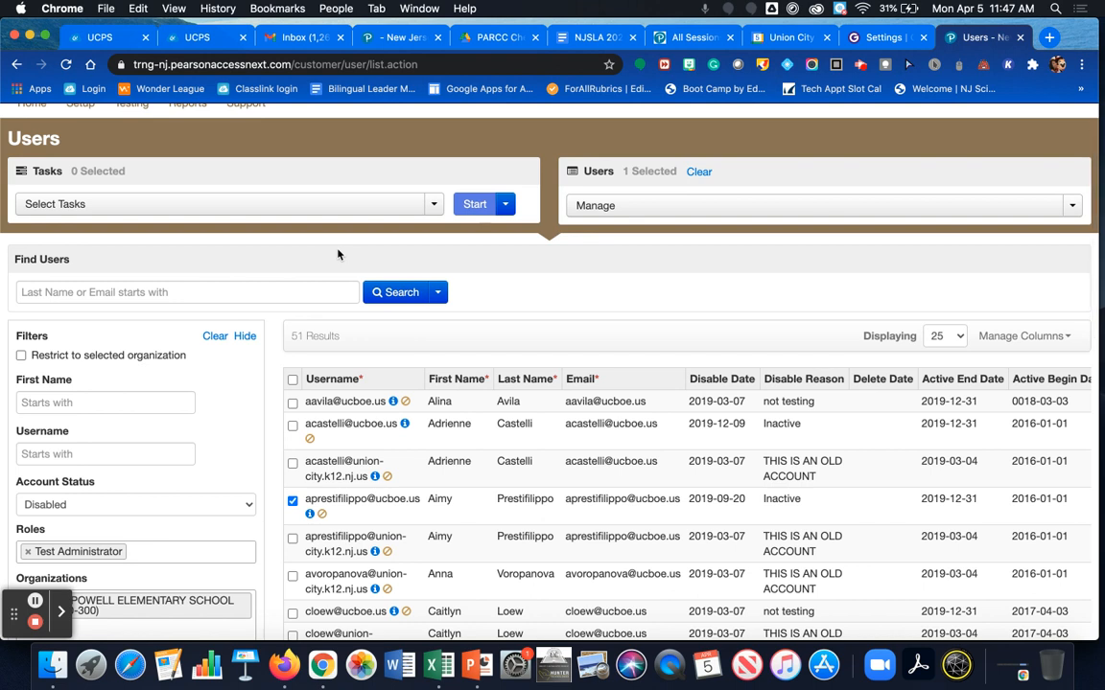
Step: Run Create / Edit Users and load the selected disabled user's existing record
left_click(110, 203)
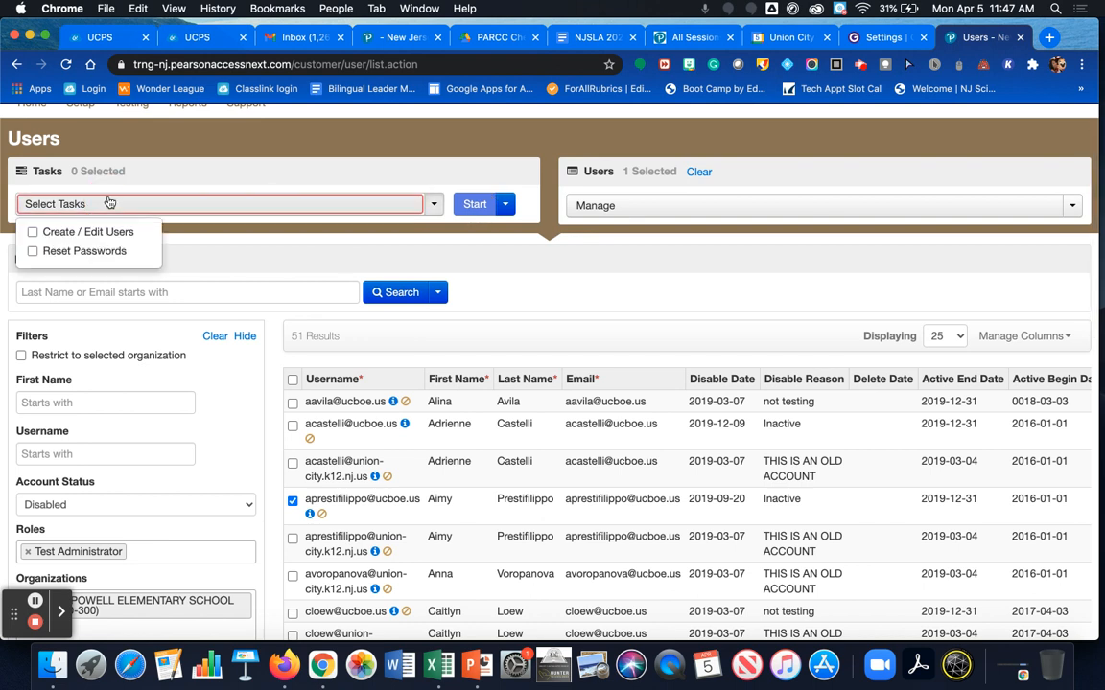
left_click(31, 232)
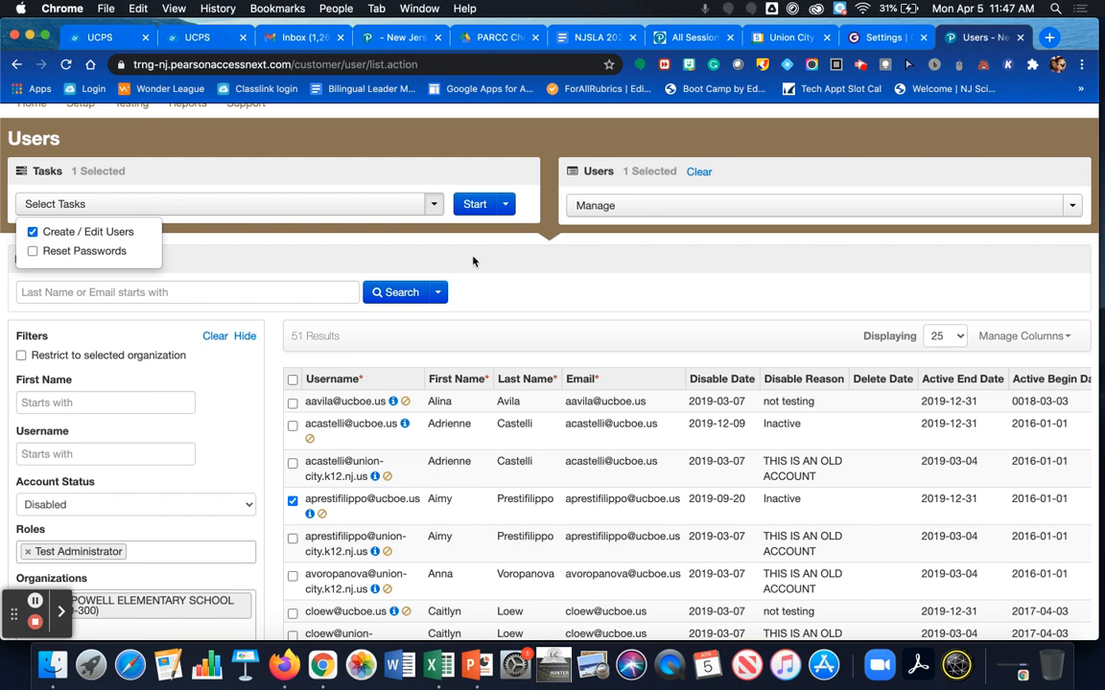
left_click(474, 206)
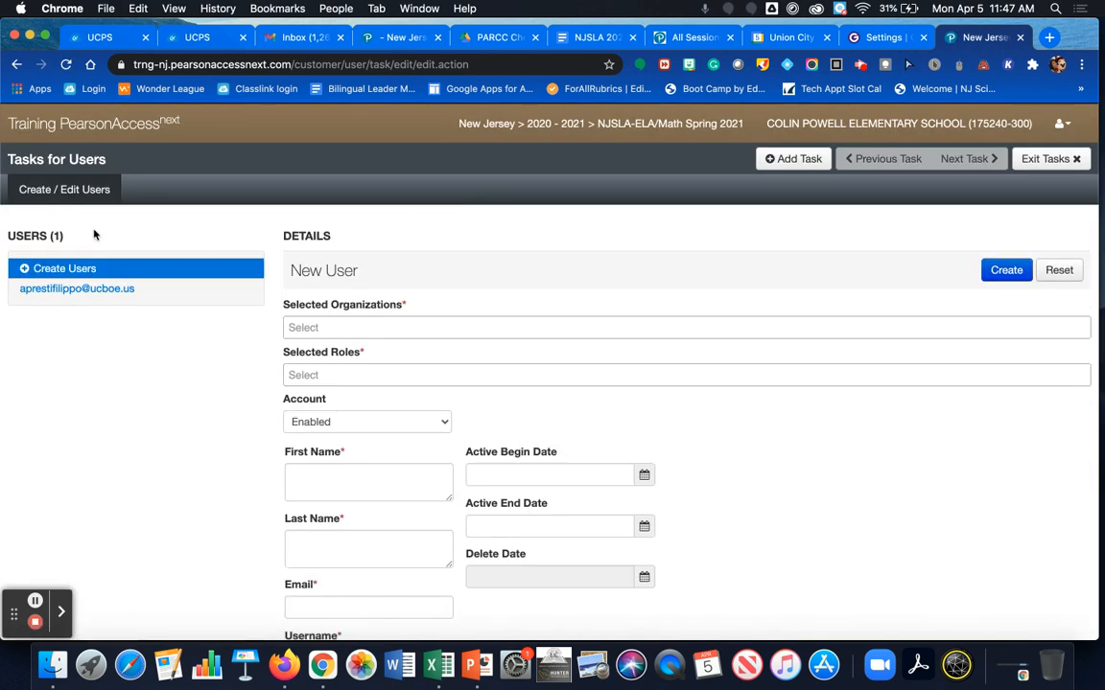
left_click(66, 290)
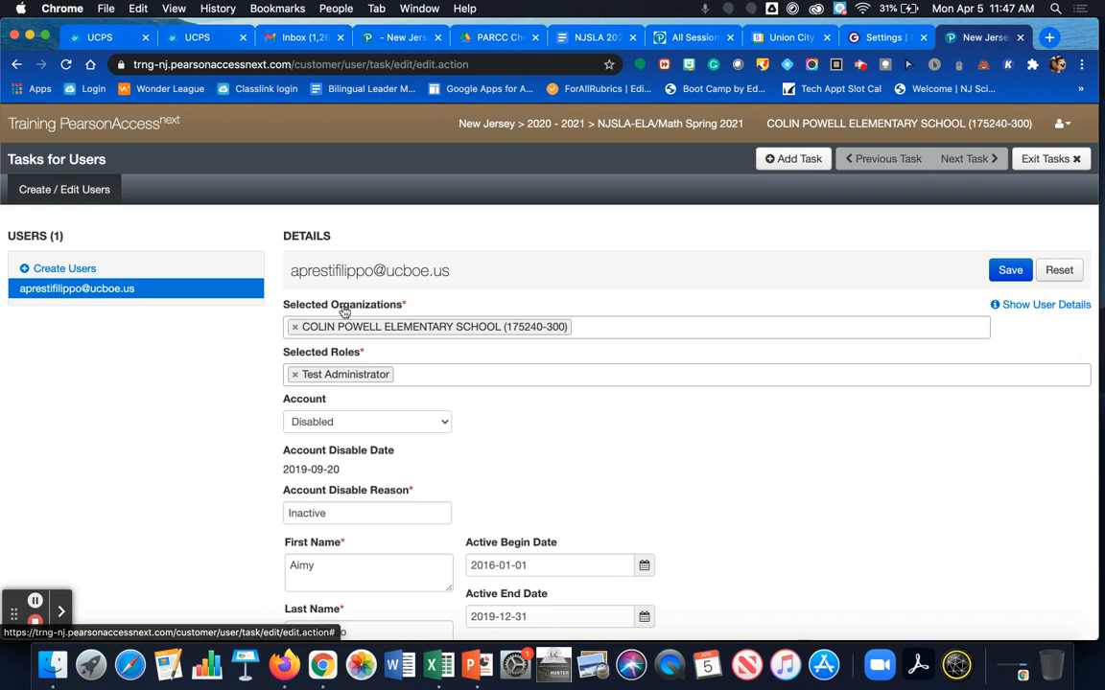
Step: Scroll down to the Account field and switch the user's status from Disabled to Enabled
scroll(447, 304, "down", 2)
scroll(447, 304, "down", 2)
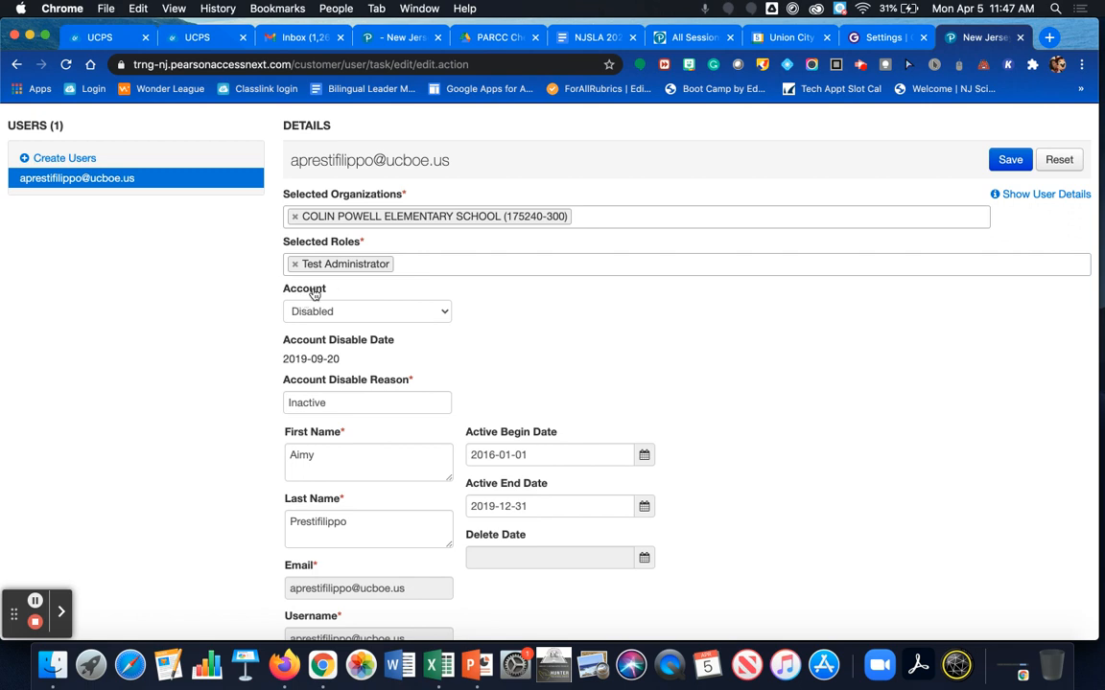
left_click(446, 317)
left_click(445, 318)
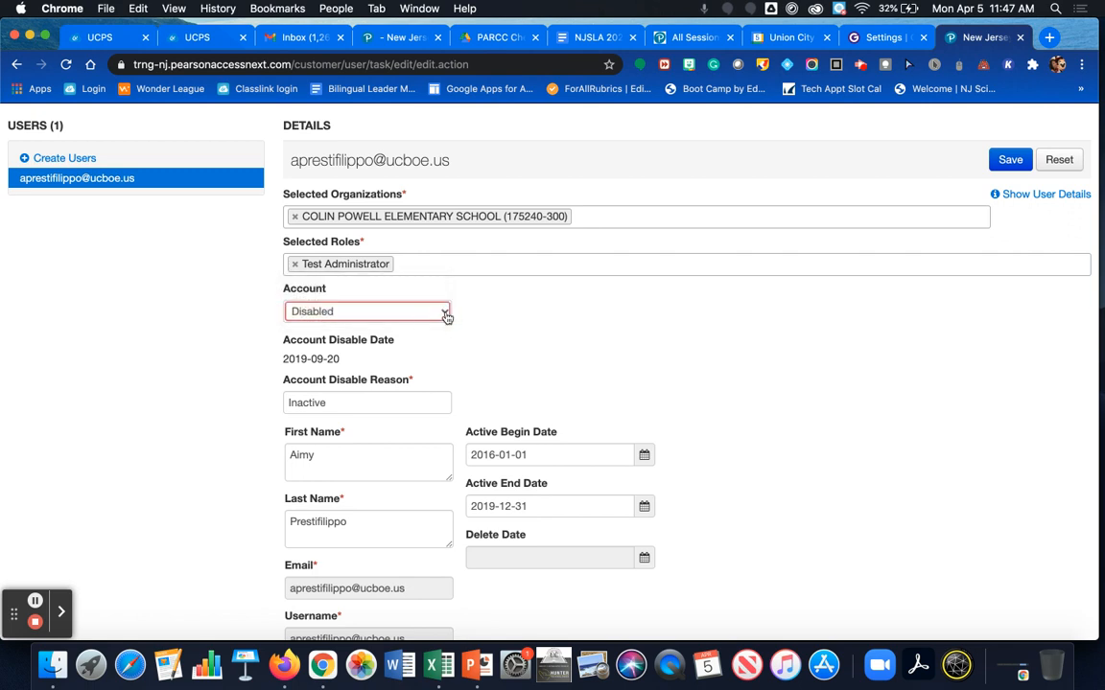
left_click(422, 312)
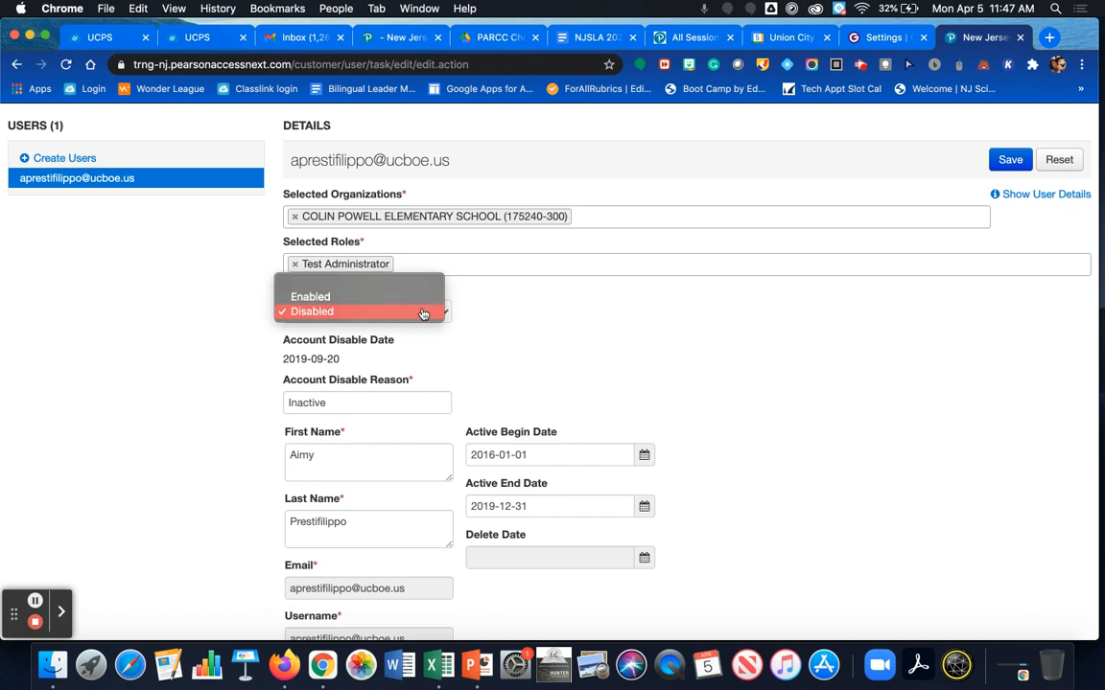
left_click(423, 300)
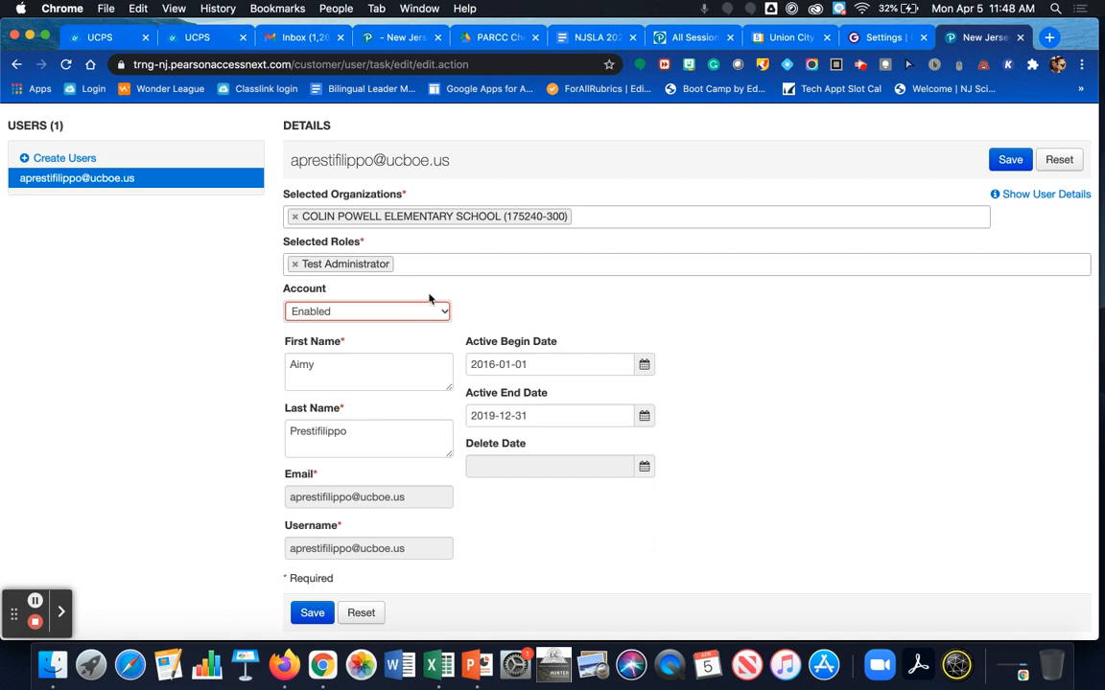
left_click(644, 367)
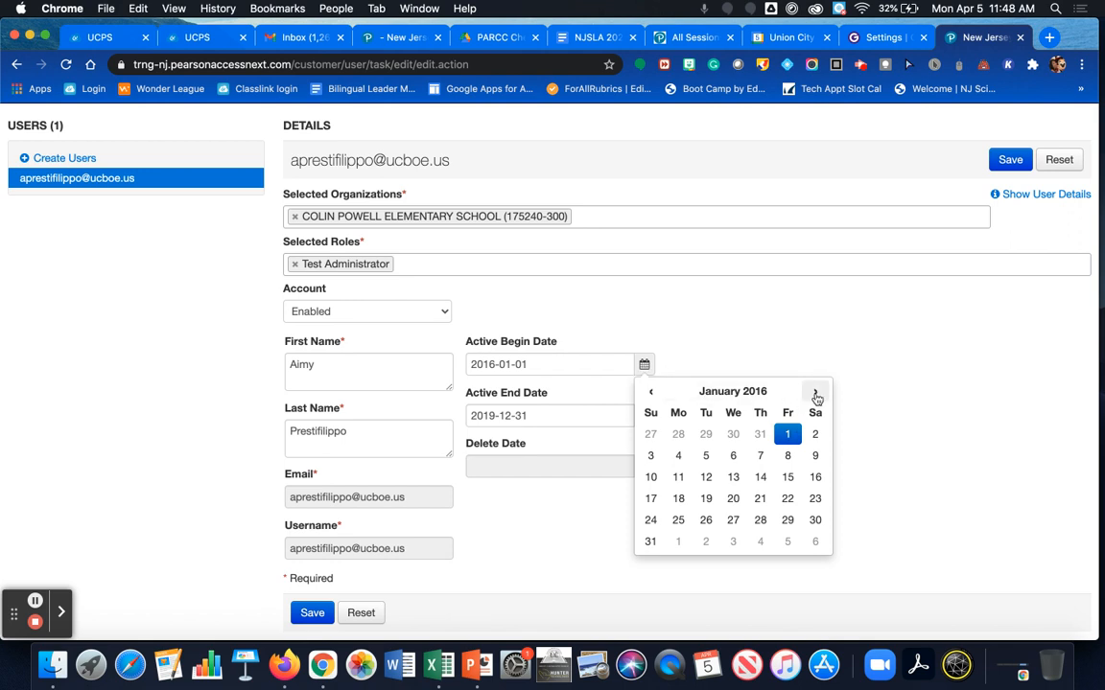
Step: Use the calendar's month view to reach April 2021 and set the active begin date to 2021-04-05
left_click(767, 391)
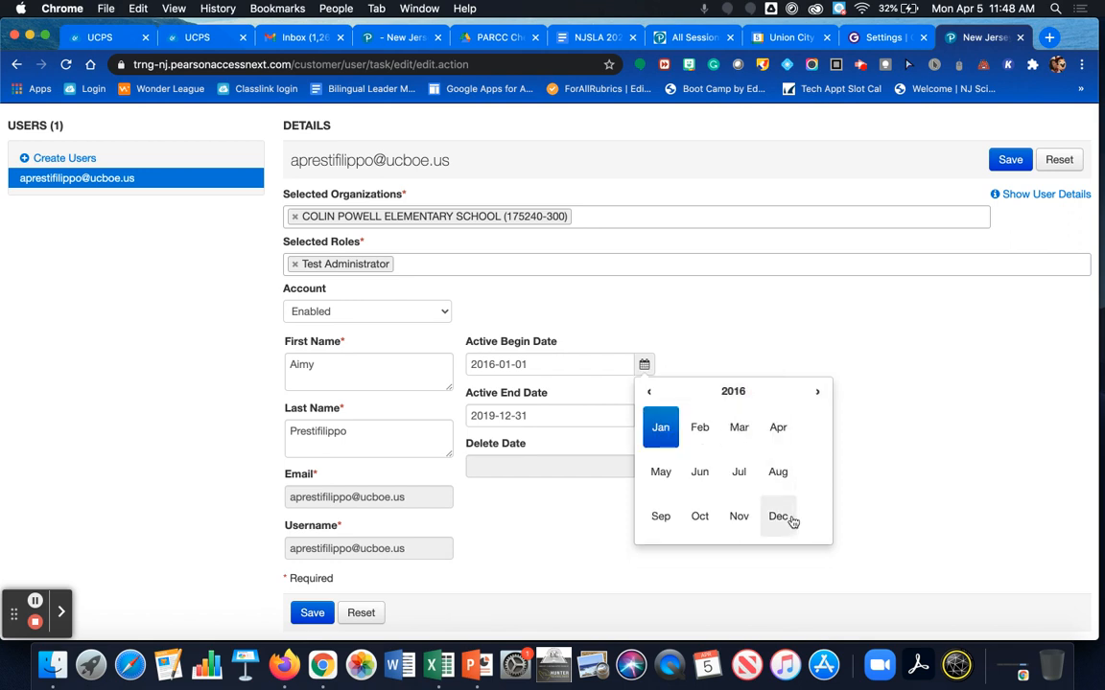
left_click(778, 425)
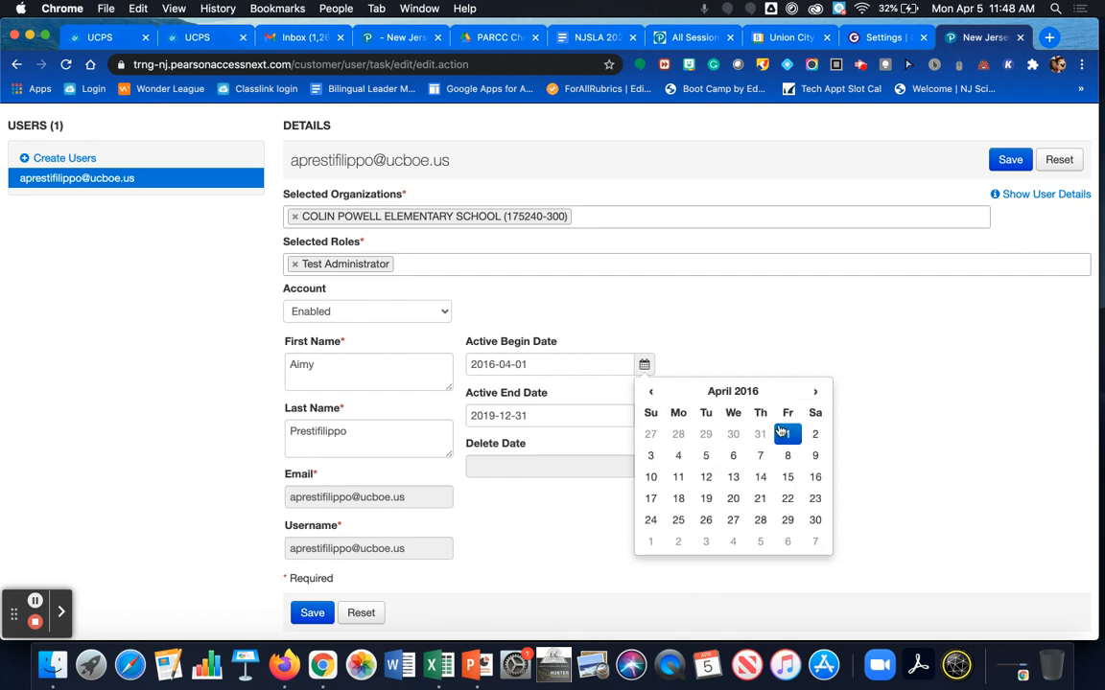
left_click(757, 392)
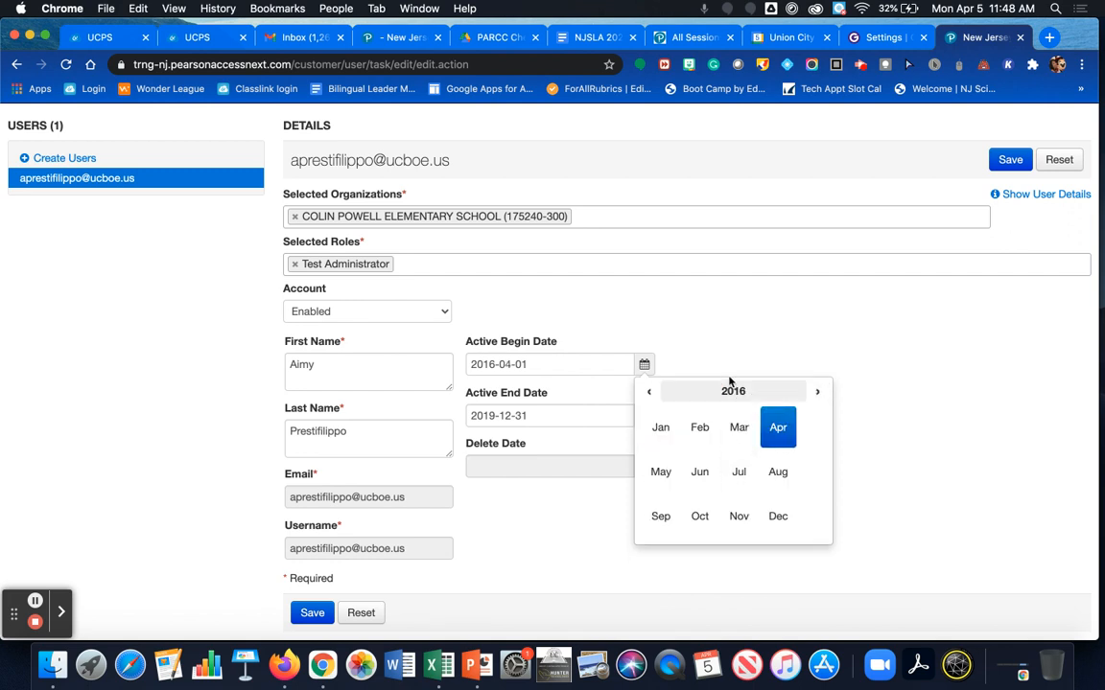
left_click(817, 394)
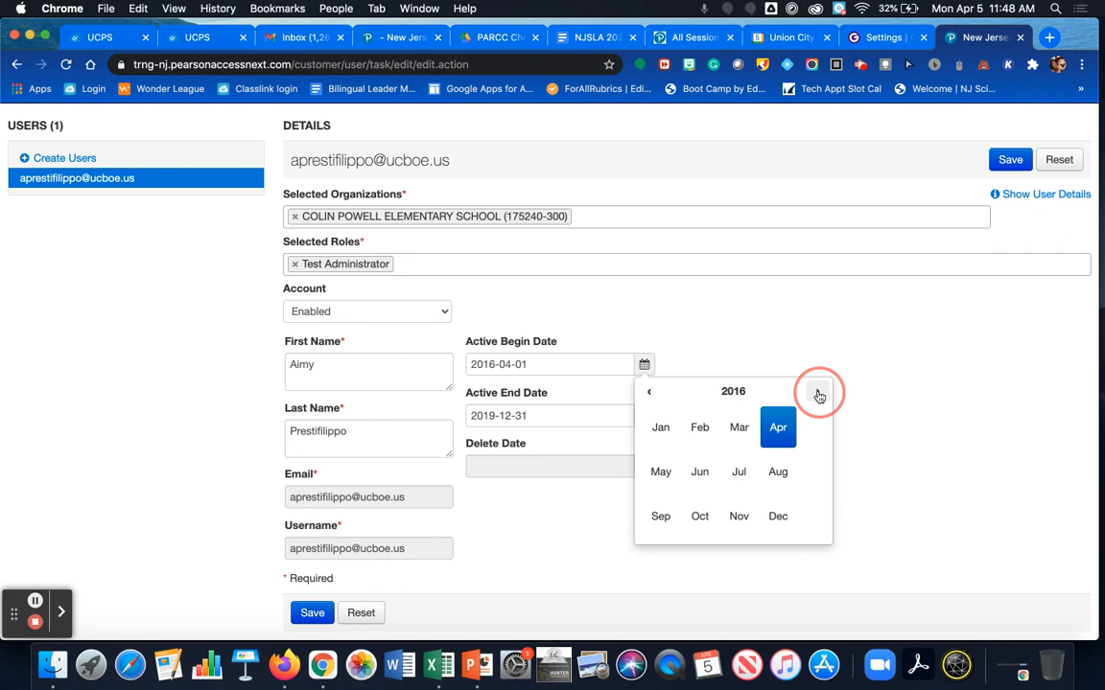
left_click(818, 394)
left_click(818, 394)
left_click(818, 394)
left_click(818, 394)
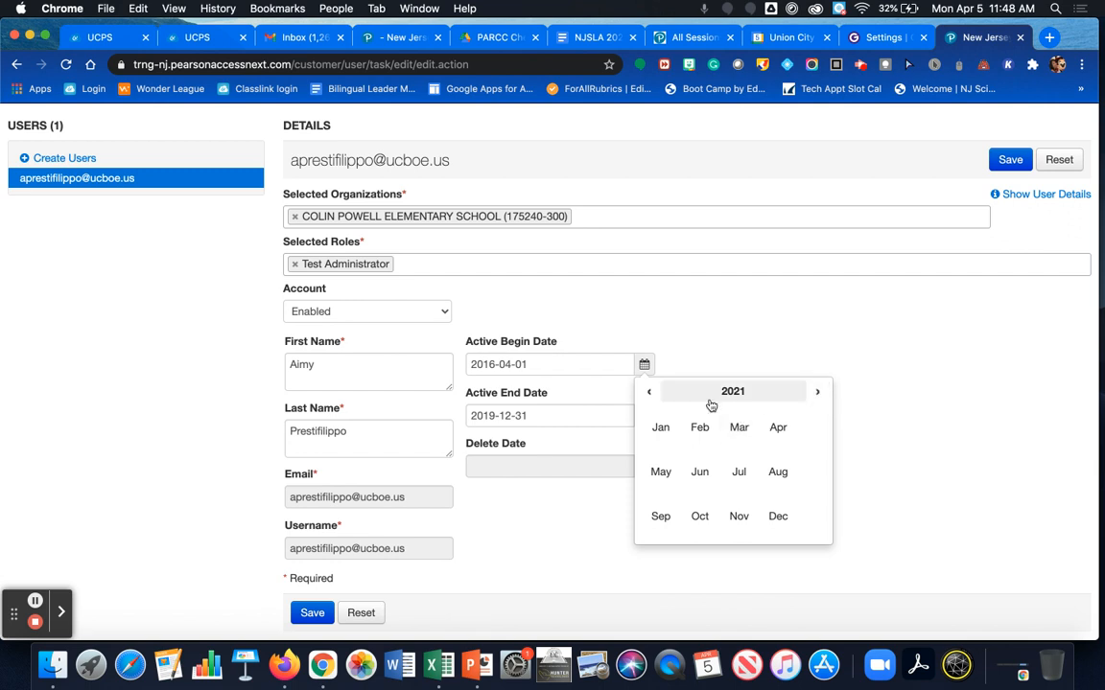
left_click(772, 431)
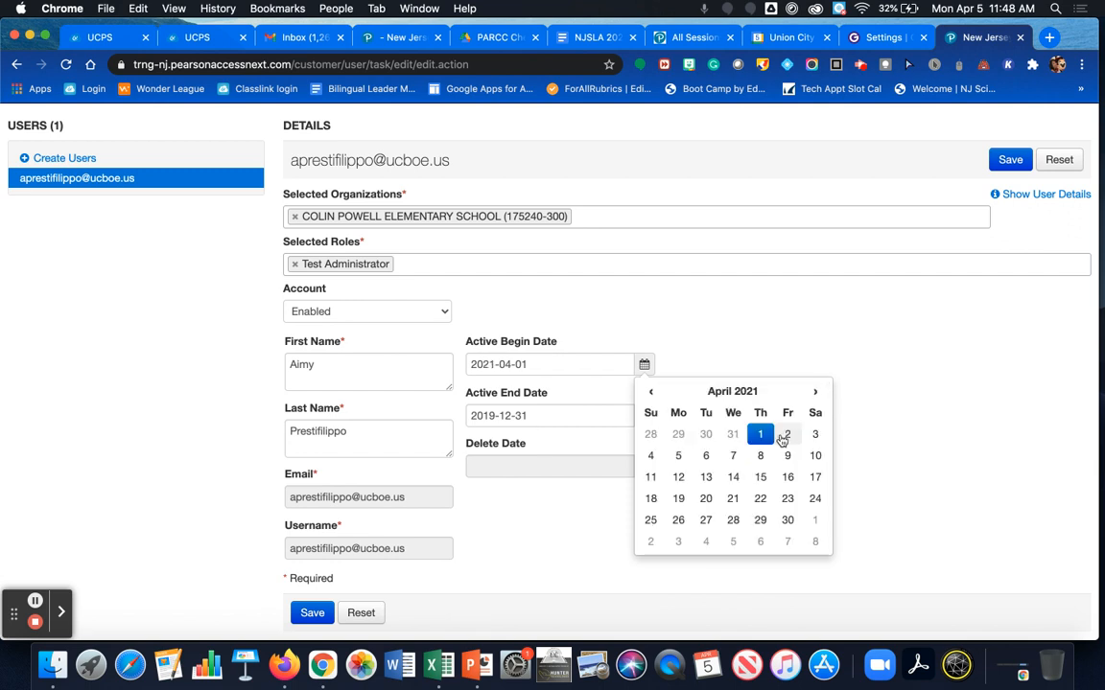
left_click(678, 458)
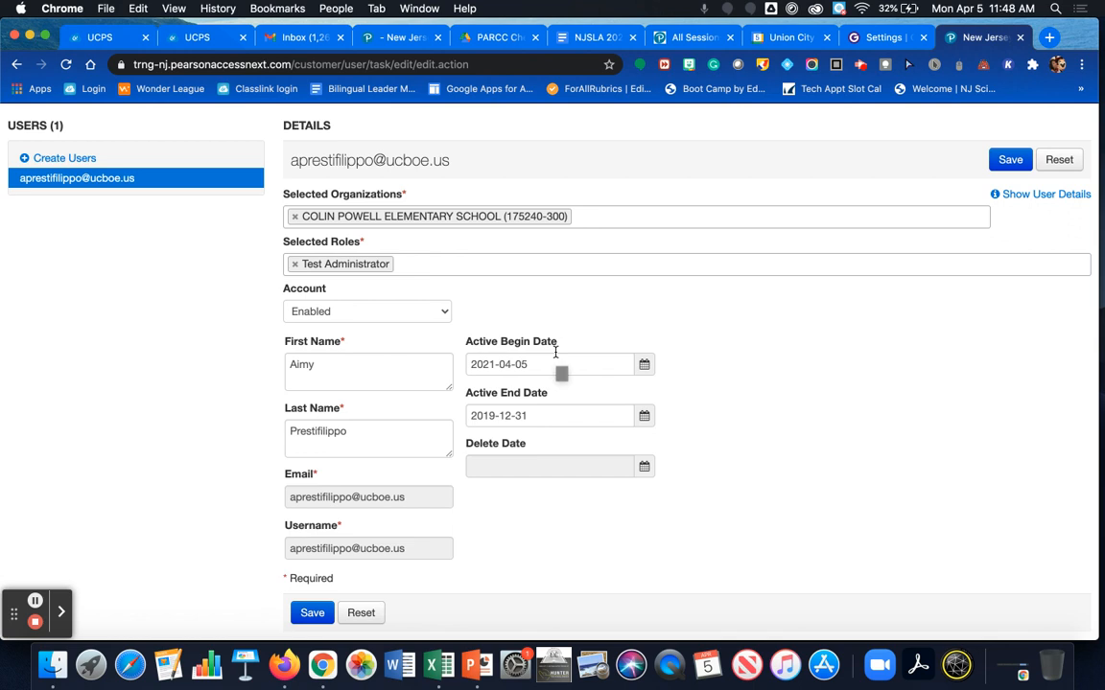
Step: Advance the end-date calendar to 2022 and pick December 31 as the end date
left_click(642, 419)
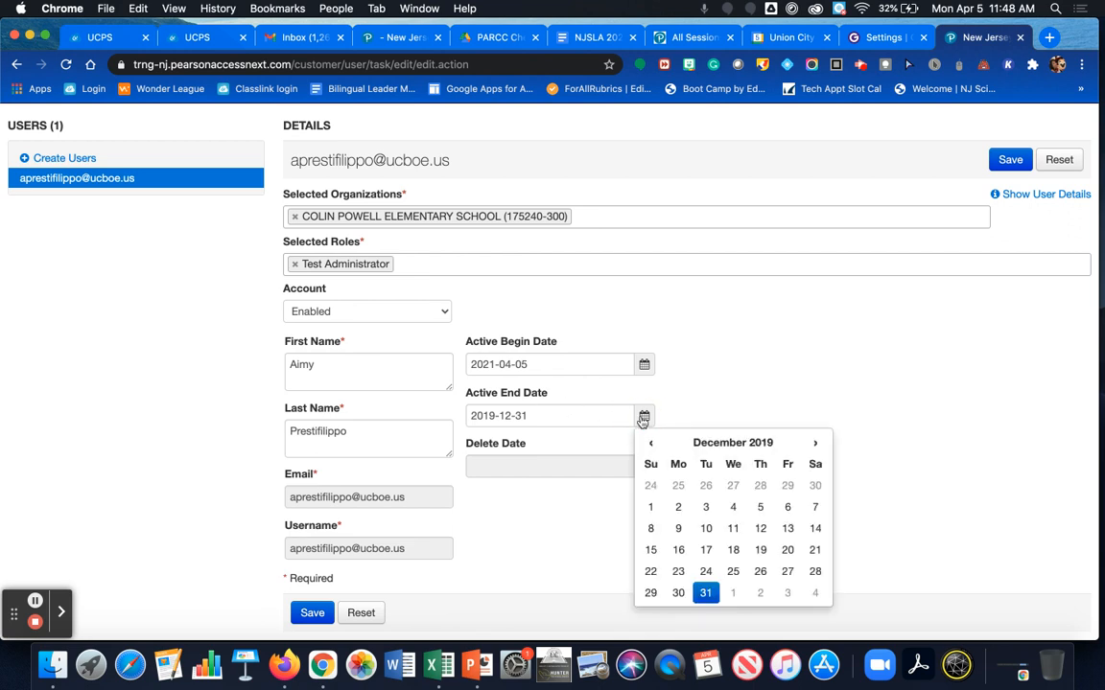
left_click(767, 446)
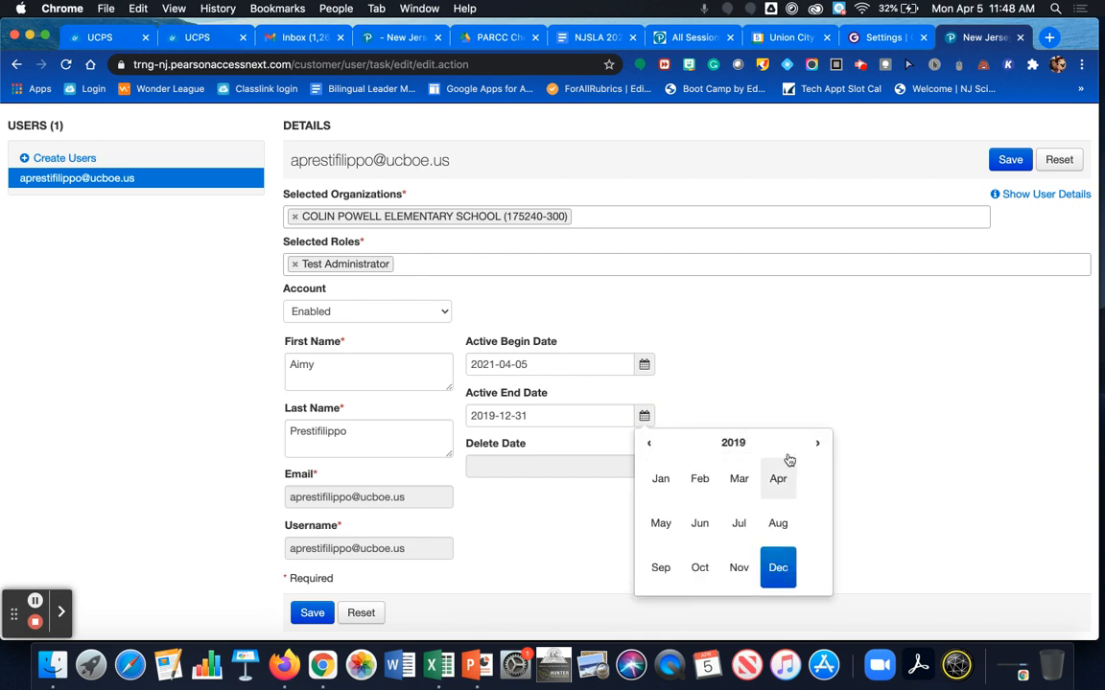
left_click(817, 443)
left_click(818, 443)
left_click(818, 443)
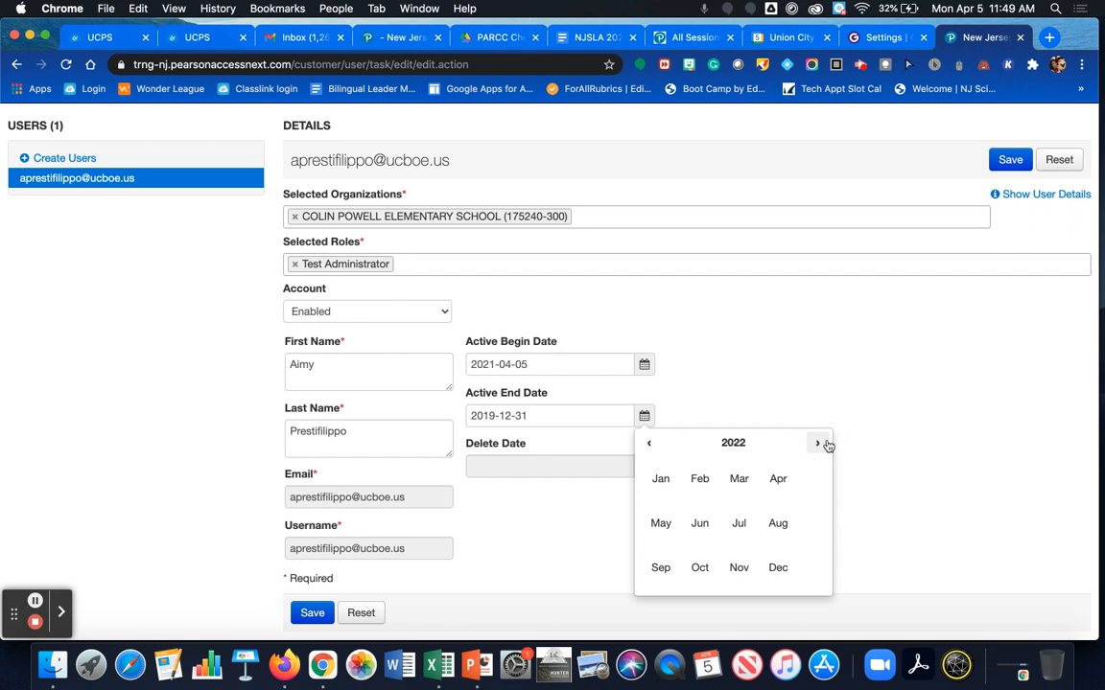
left_click(641, 433)
left_click(778, 572)
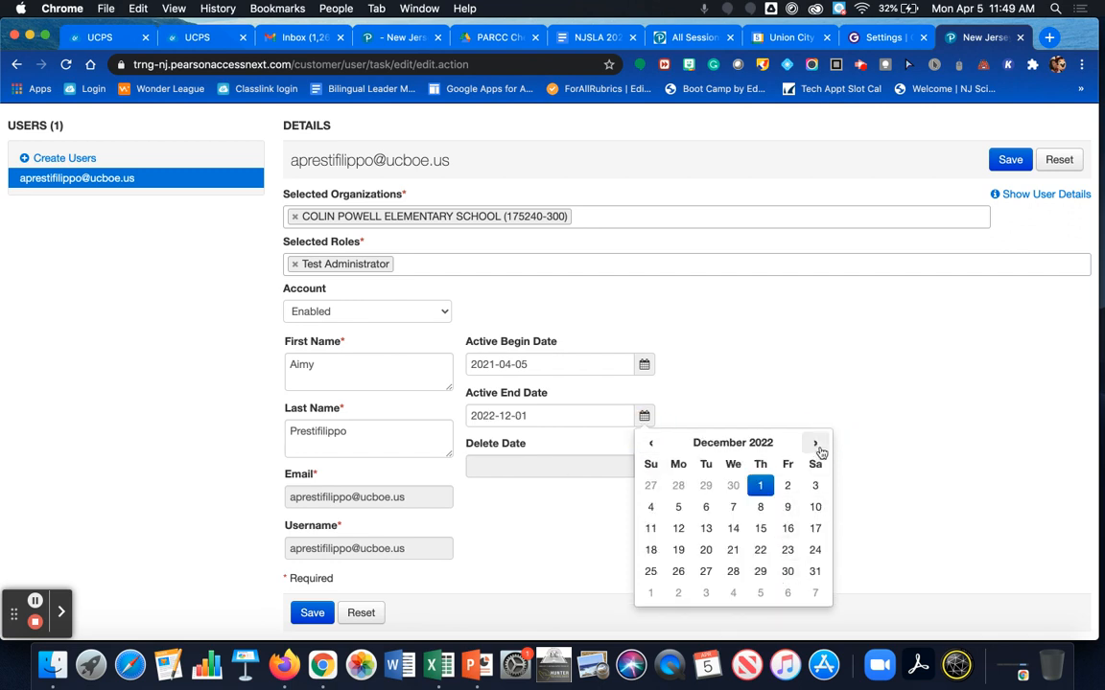
left_click(817, 574)
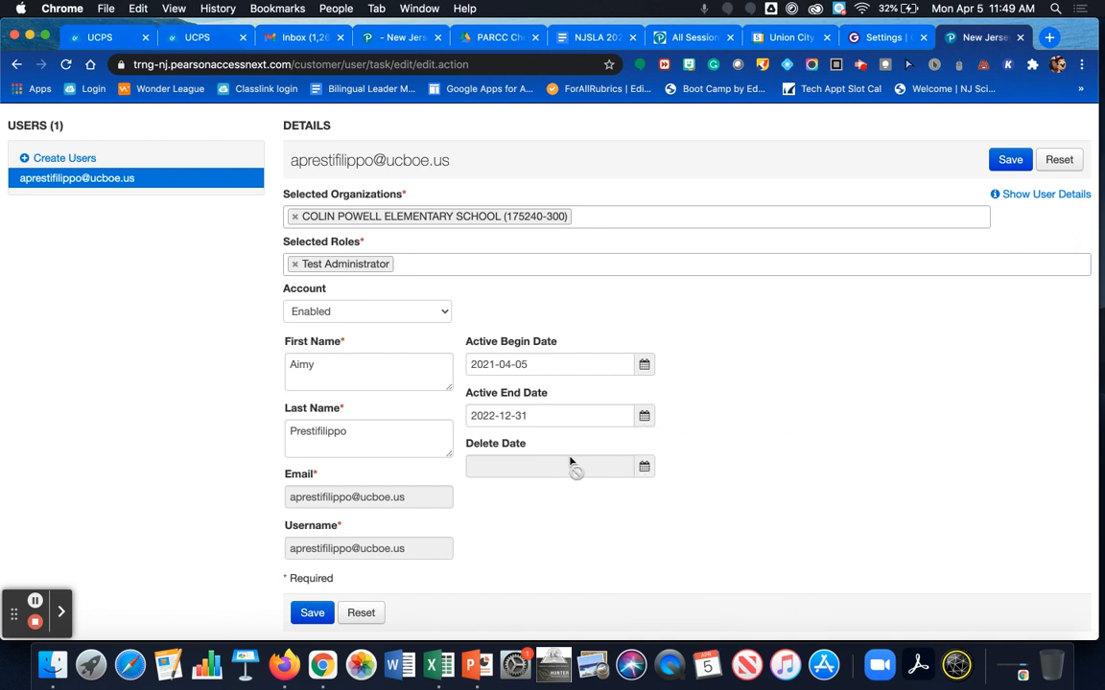
Step: Reopen the end-date calendar, pick April, and try stepping back a year to correct the date
left_click(643, 415)
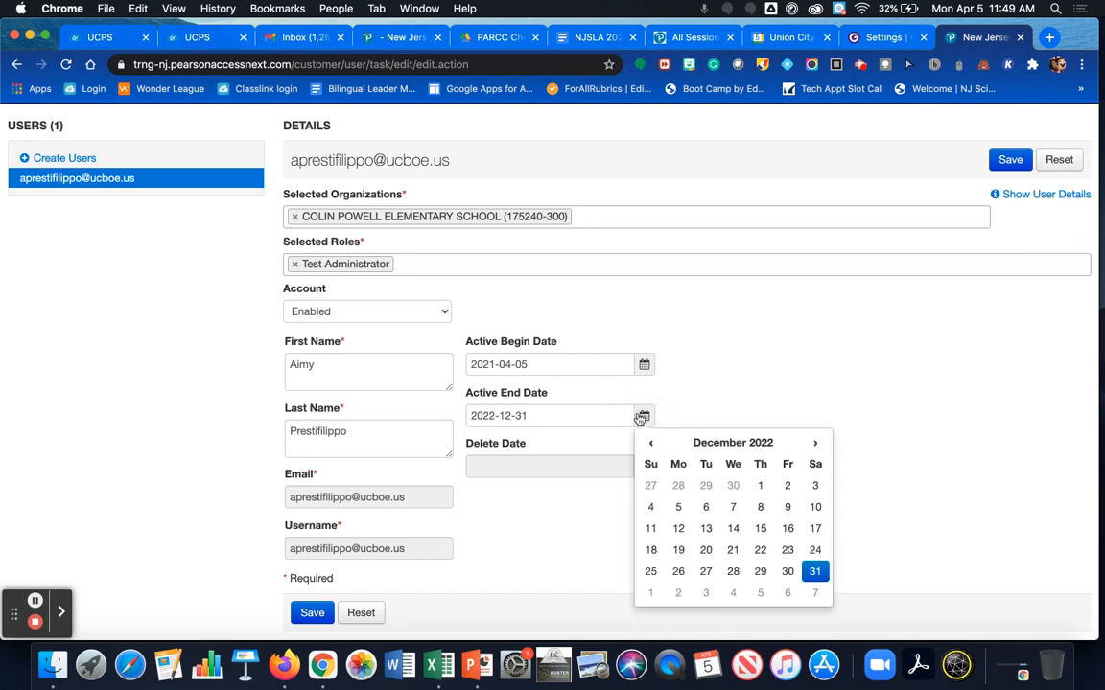
left_click(733, 443)
left_click(647, 444)
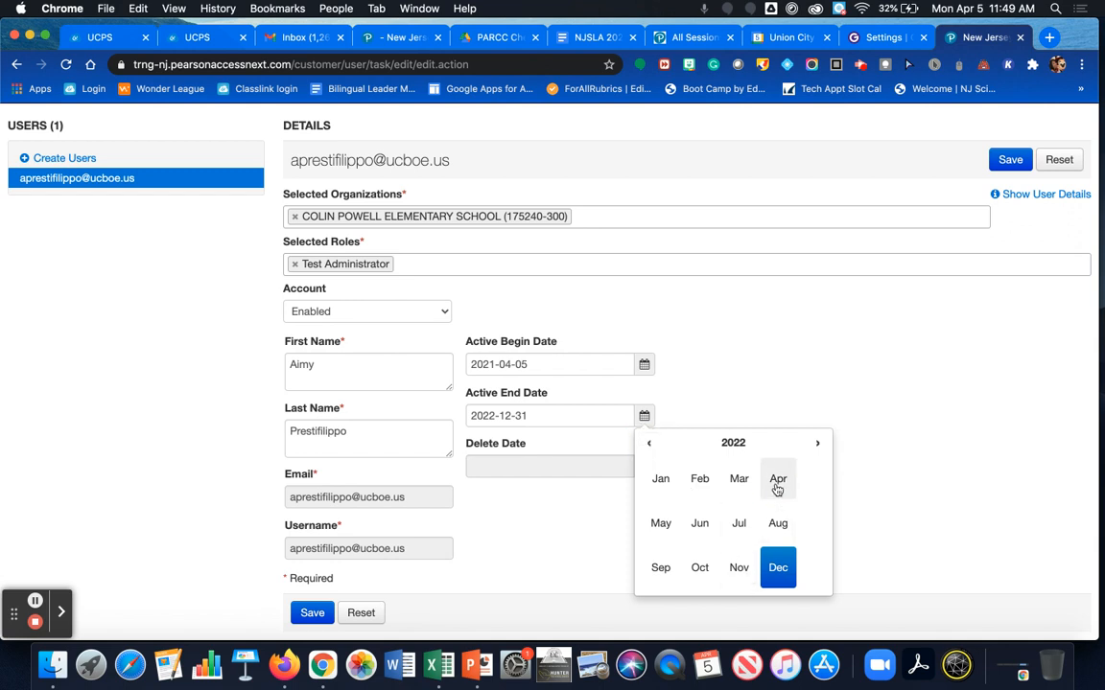
left_click(777, 479)
left_click(719, 443)
left_click(648, 445)
left_click(547, 416)
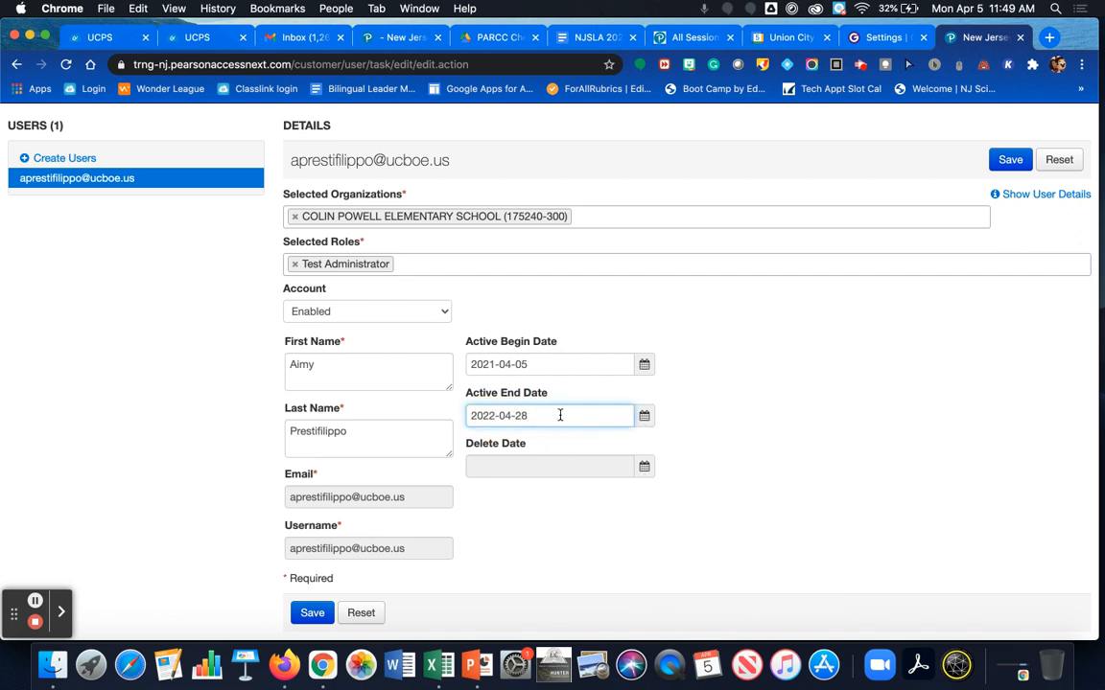
Step: Step the end-date calendar back to December 2021 and set the active end date to 2021-12-31
left_click(642, 417)
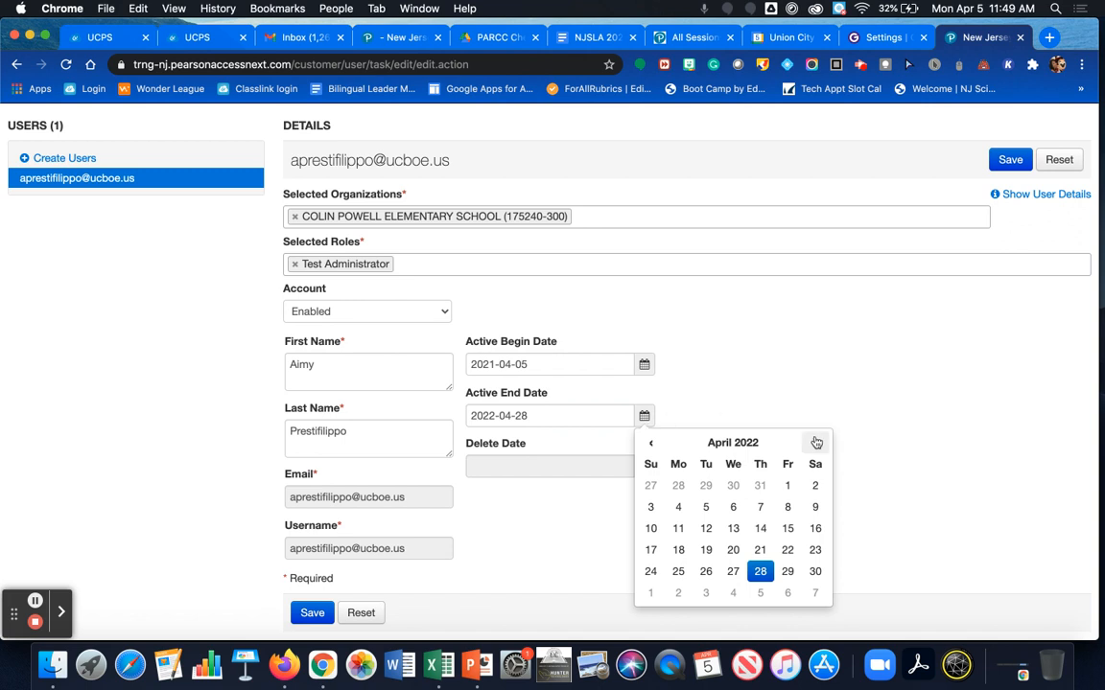
left_click(816, 444)
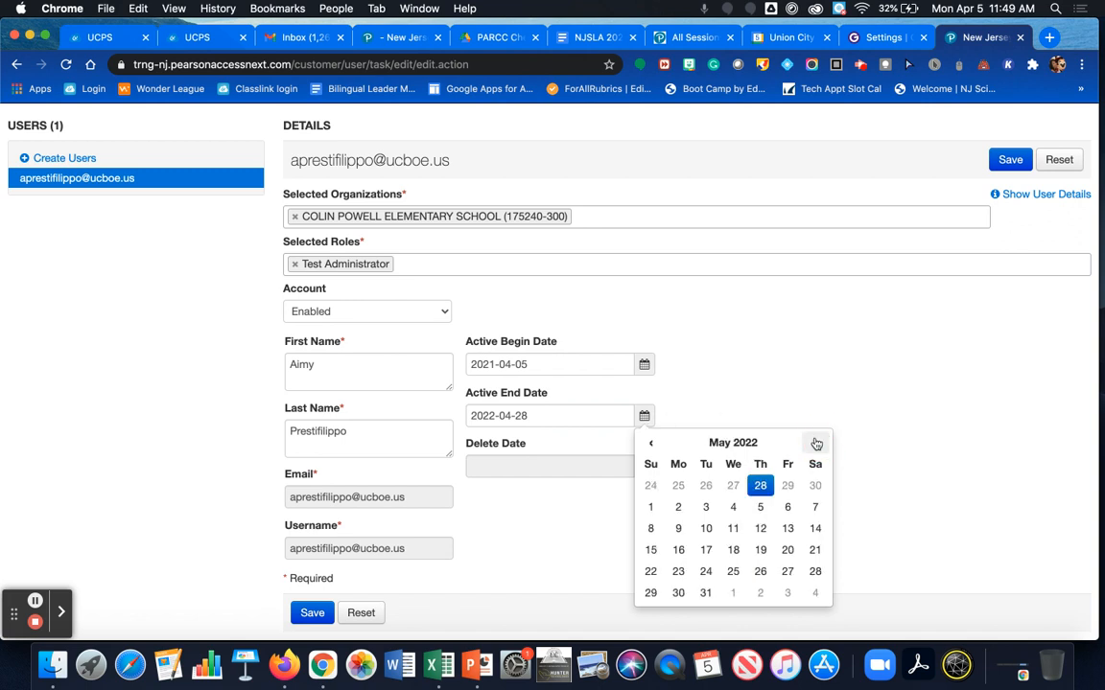
left_click(643, 443)
left_click(643, 443)
left_click(642, 443)
left_click(642, 443)
left_click(643, 443)
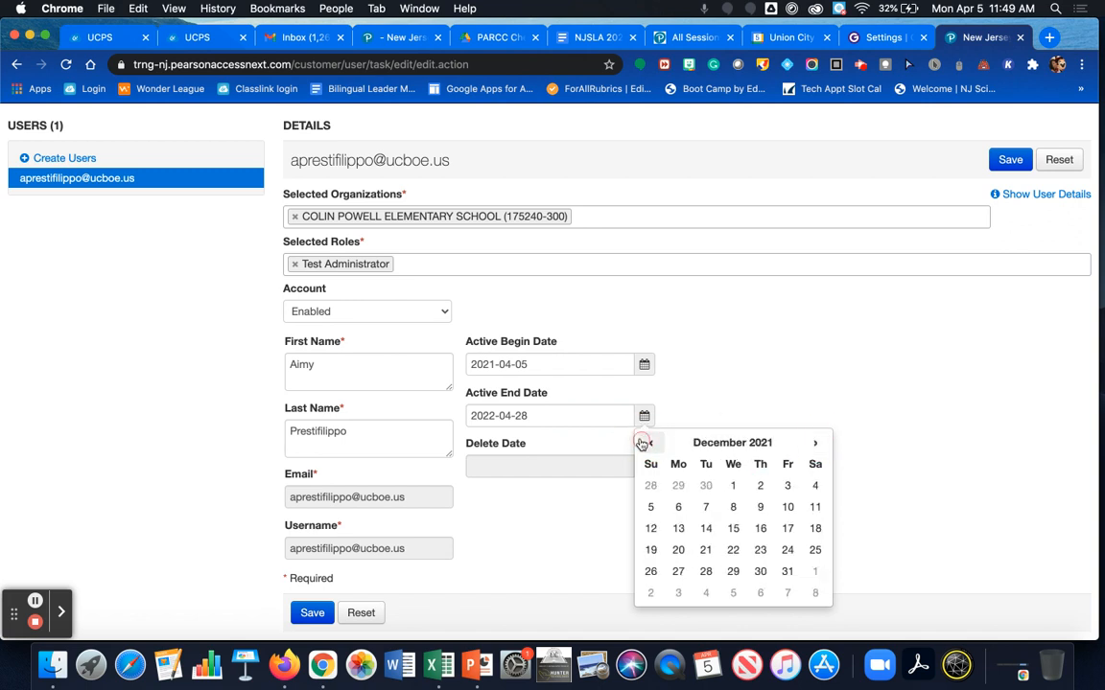
left_click(788, 577)
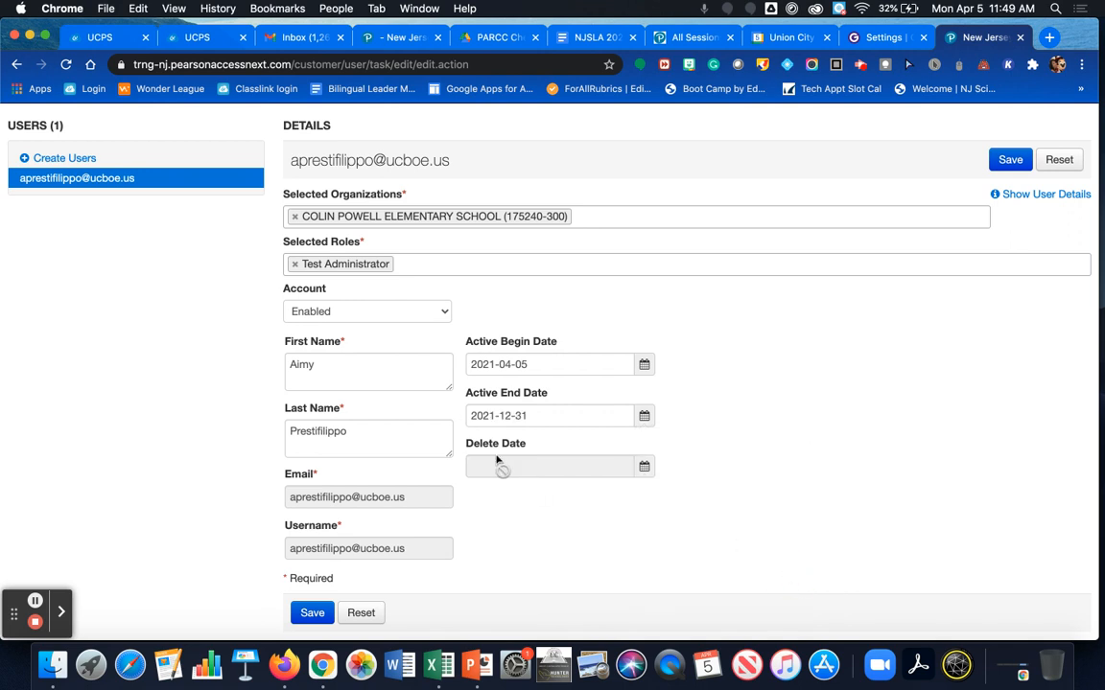